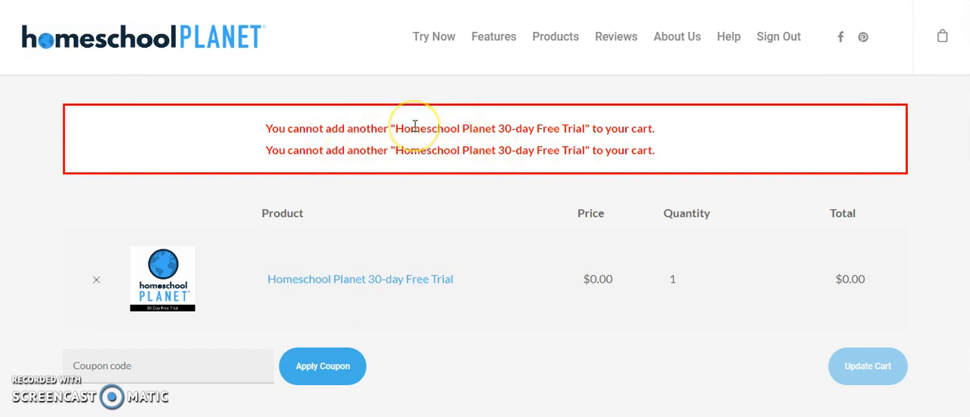
Try the coupon code Practical on the Homeschool Planet 30-day Free Trial order, and remove that trial from the cart.
{"action": "scroll", "coordinate": [415, 126], "scroll_direction": "down", "scroll_amount": 1}
{"action": "scroll", "coordinate": [227, 189], "scroll_direction": "up", "scroll_amount": 1}
{"action": "scroll", "coordinate": [182, 227], "scroll_direction": "down", "scroll_amount": 2}
{"action": "left_click", "coordinate": [130, 280]}
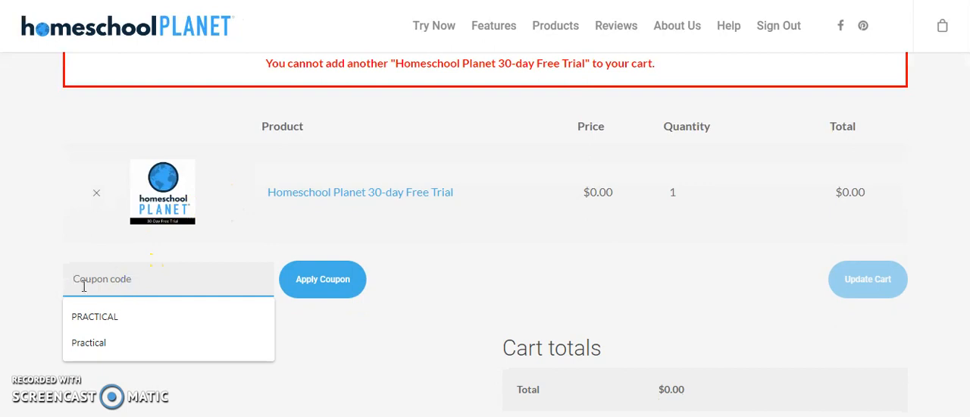
{"action": "left_click", "coordinate": [102, 324]}
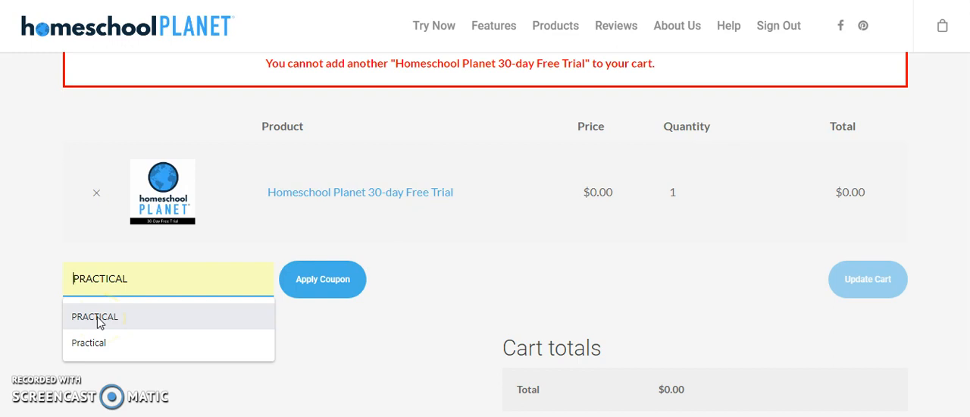
{"action": "left_click", "coordinate": [89, 345]}
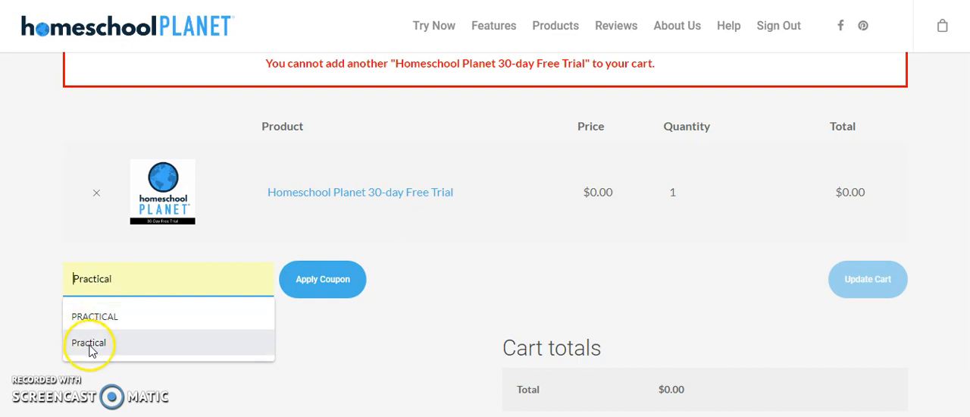
{"action": "left_click", "coordinate": [333, 284]}
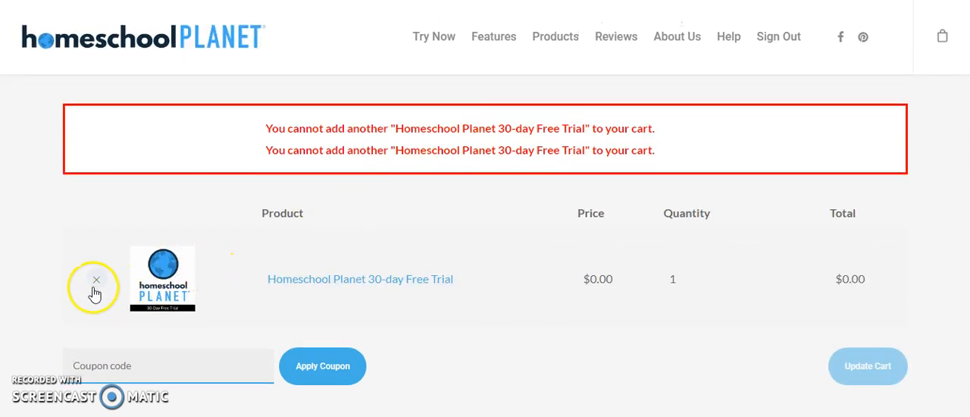
{"action": "left_click", "coordinate": [96, 280]}
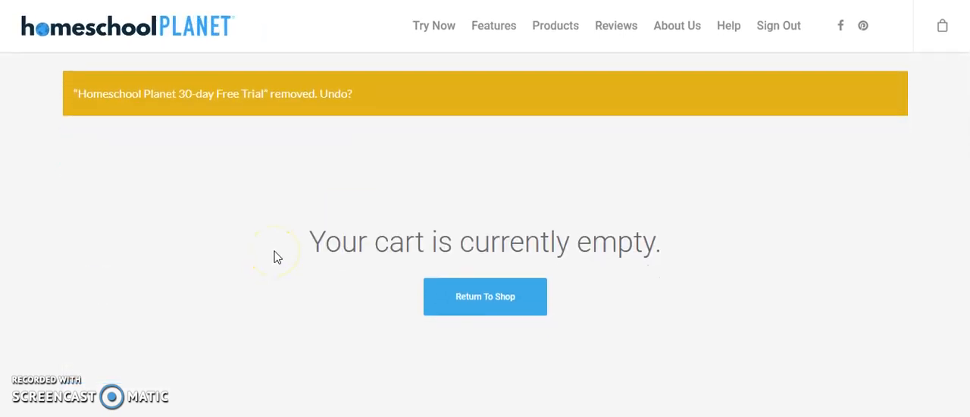
Open the School Year & Vacations settings in the planner and look over the school year form.
{"action": "mouse_move", "coordinate": [775, 47]}
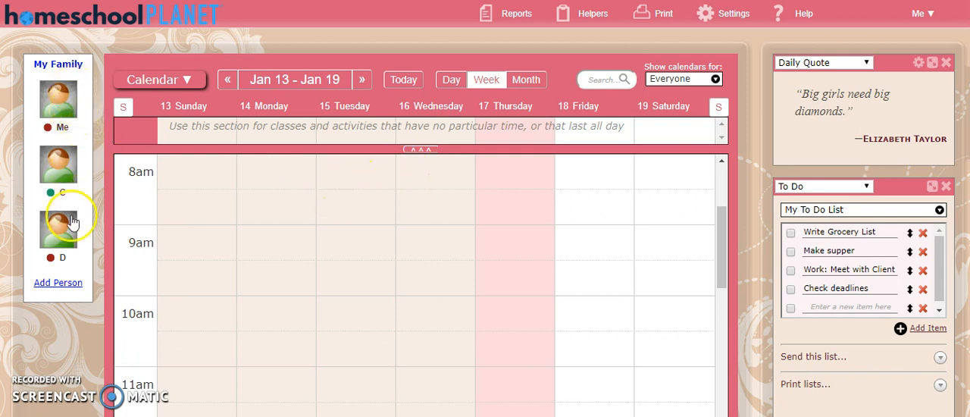
{"action": "left_click", "coordinate": [47, 101]}
{"action": "left_click", "coordinate": [736, 13]}
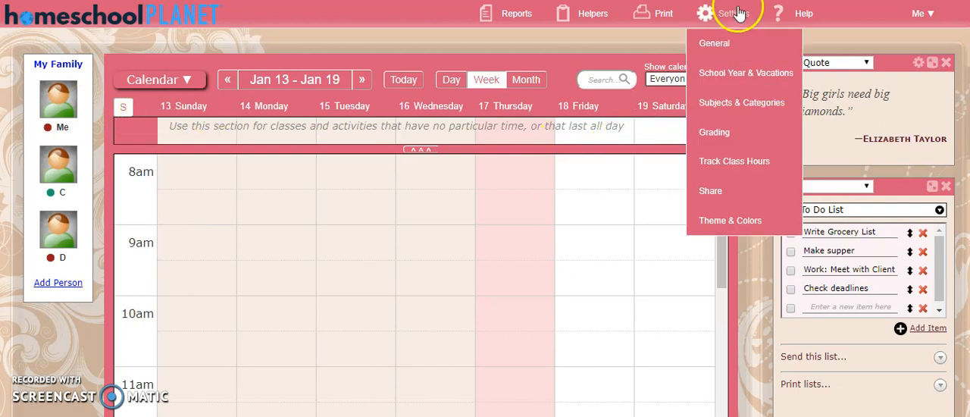
{"action": "left_click", "coordinate": [738, 75]}
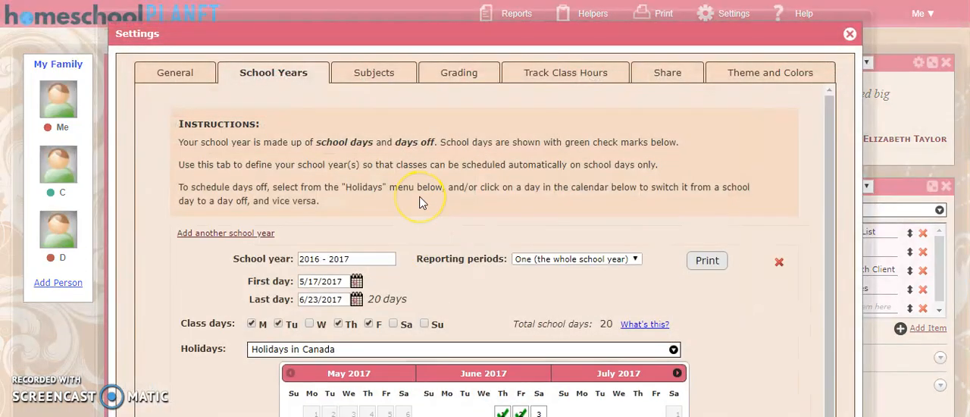
{"action": "scroll", "coordinate": [423, 202], "scroll_direction": "down", "scroll_amount": 2}
{"action": "scroll", "coordinate": [422, 202], "scroll_direction": "up", "scroll_amount": 2}
Review the general choices, the time and date settings, and the email digest's send time, weekly day and empty-day options.
{"action": "left_click", "coordinate": [175, 75]}
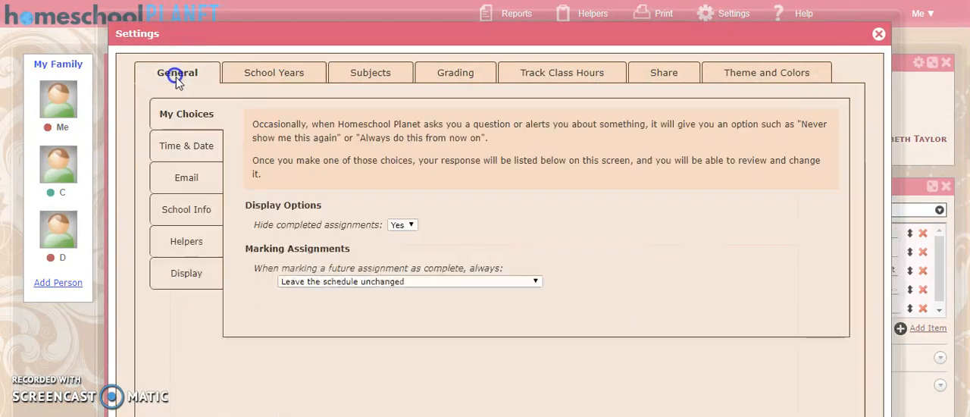
{"action": "left_click", "coordinate": [182, 149]}
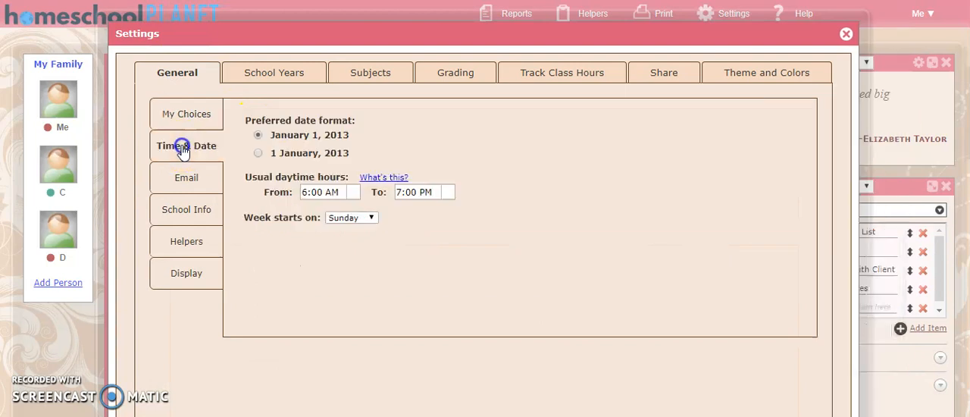
{"action": "left_click", "coordinate": [187, 181]}
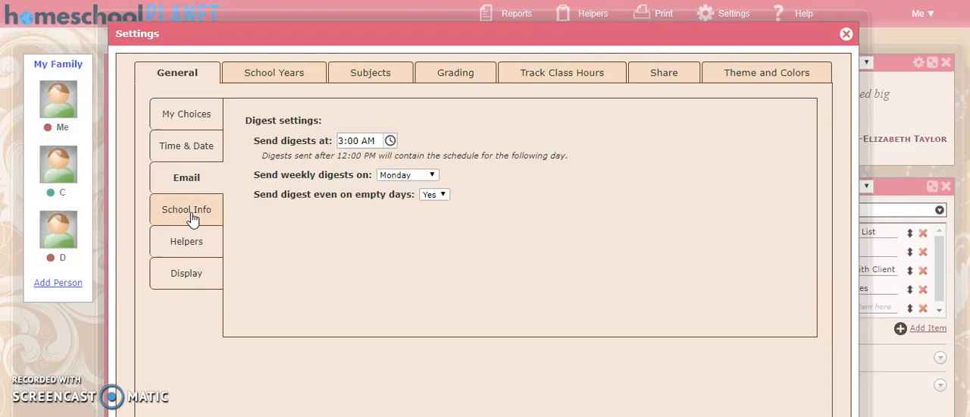
{"action": "left_click", "coordinate": [257, 204]}
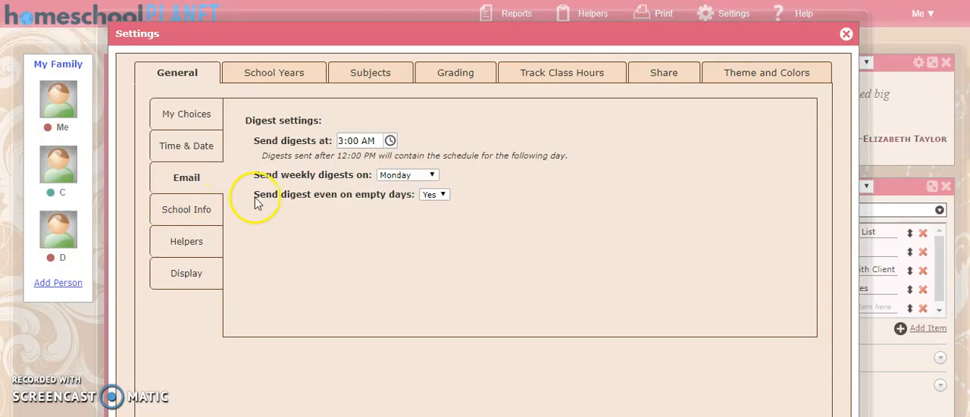
{"action": "left_click", "coordinate": [389, 140]}
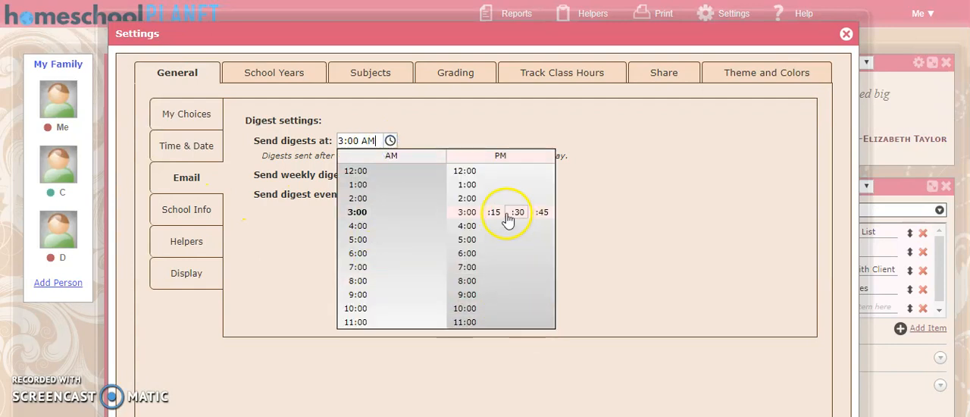
{"action": "left_click", "coordinate": [694, 244]}
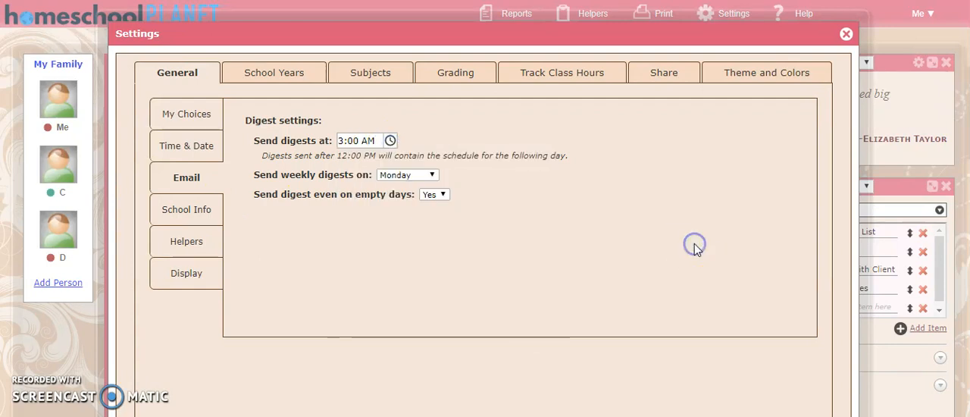
{"action": "left_click", "coordinate": [428, 176]}
{"action": "left_click", "coordinate": [429, 178]}
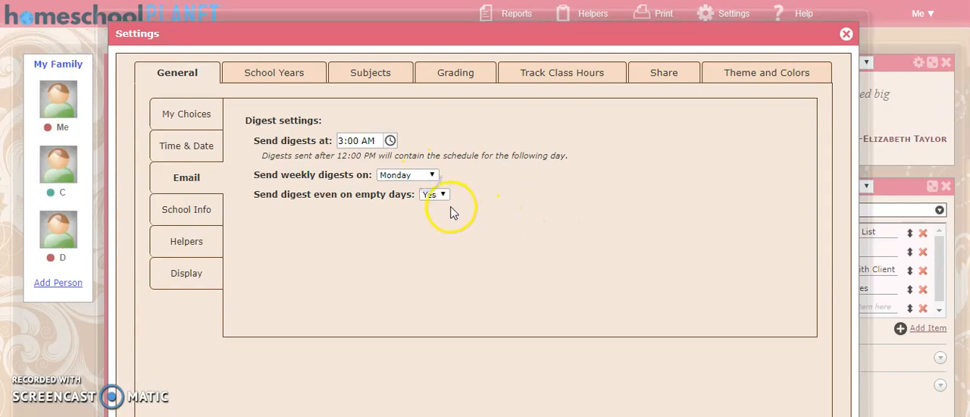
{"action": "left_click", "coordinate": [442, 198]}
{"action": "left_click", "coordinate": [439, 202]}
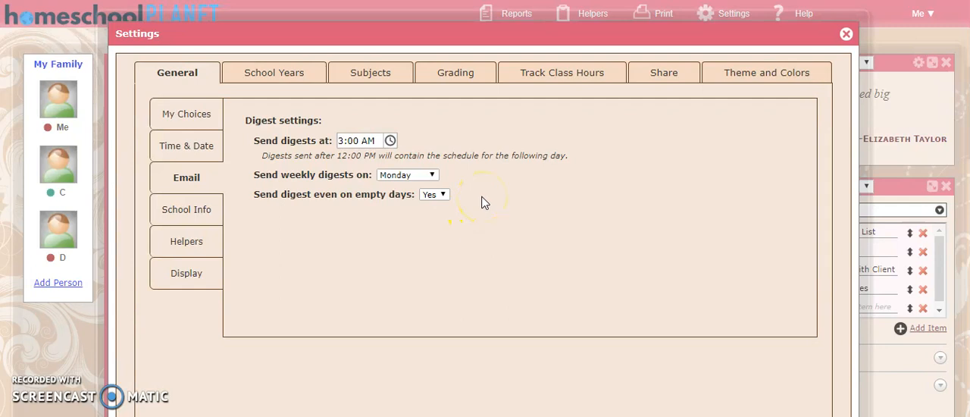
Review the remaining general settings: the school name, phone and address fields, helper launching, and display options.
{"action": "left_click", "coordinate": [167, 212]}
{"action": "left_click", "coordinate": [356, 159]}
{"action": "left_click", "coordinate": [348, 181]}
{"action": "left_click", "coordinate": [585, 267]}
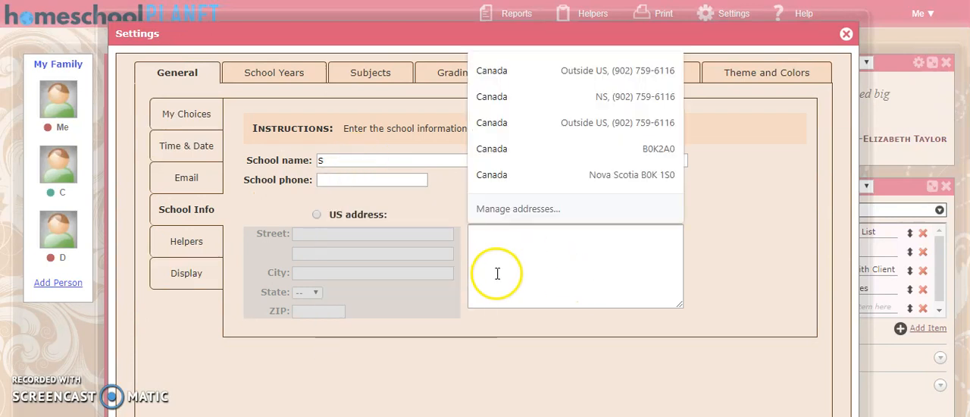
{"action": "left_click", "coordinate": [196, 242]}
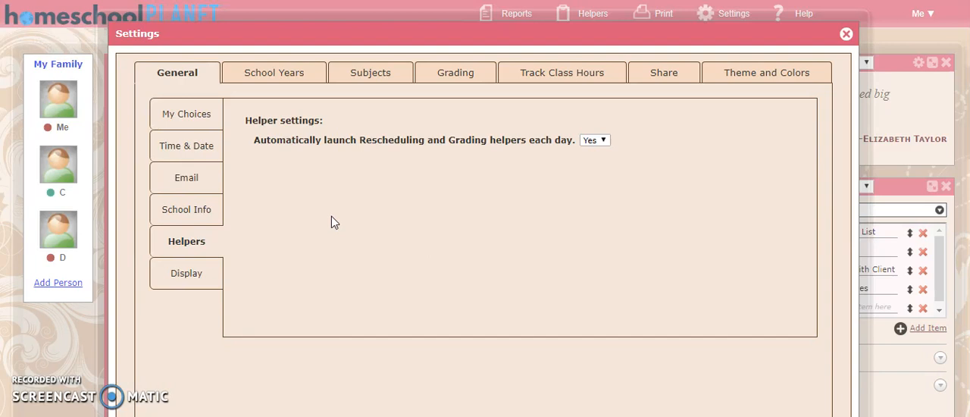
{"action": "left_click", "coordinate": [204, 279]}
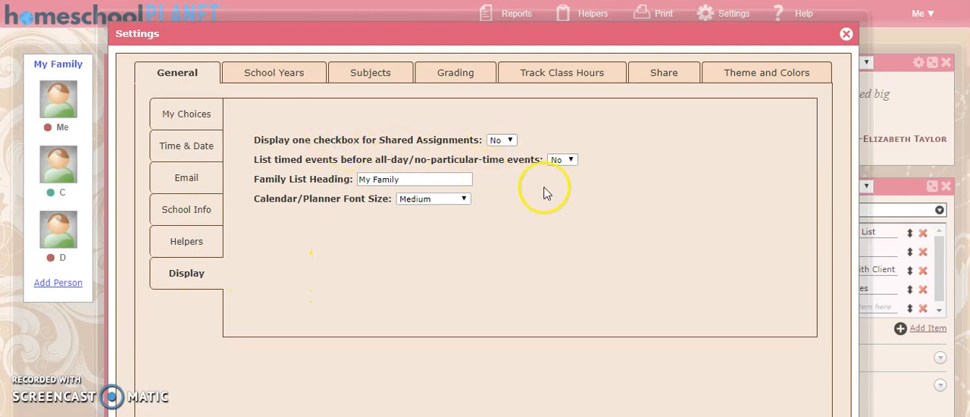
Add another school year and name it 2018-2019.
{"action": "left_click", "coordinate": [303, 79]}
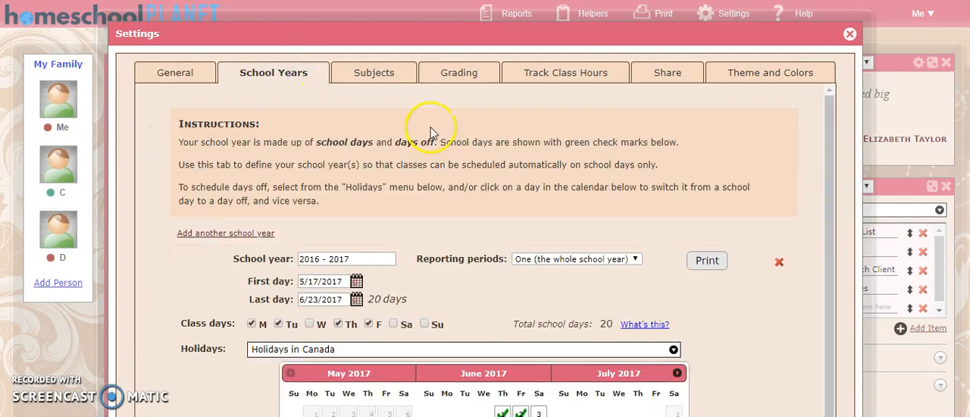
{"action": "scroll", "coordinate": [401, 160], "scroll_direction": "down", "scroll_amount": 1}
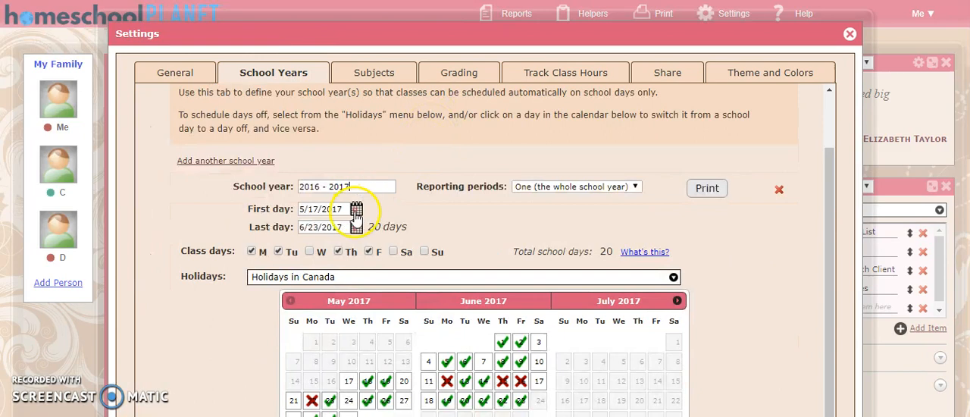
{"action": "left_click_drag", "start_coordinate": [363, 190], "coordinate": [278, 191]}
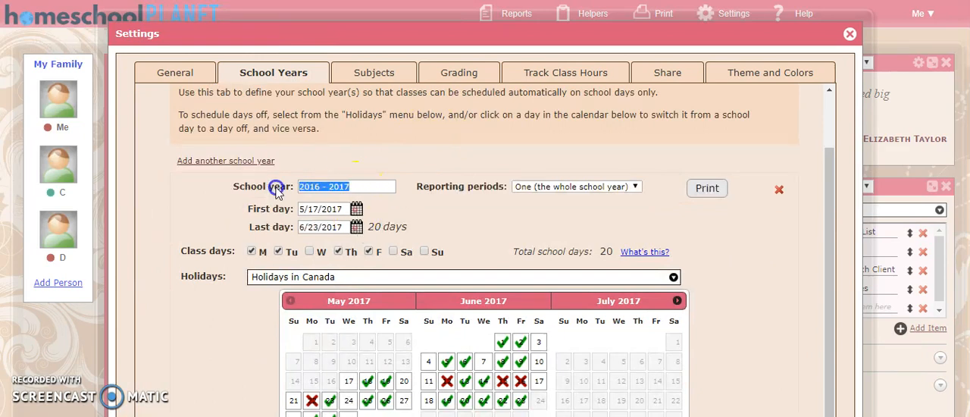
{"action": "left_click", "coordinate": [358, 165]}
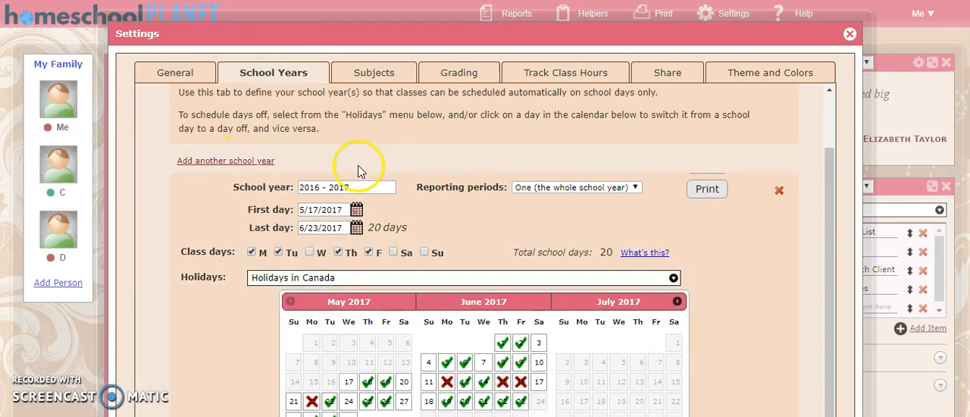
{"action": "left_click", "coordinate": [347, 186]}
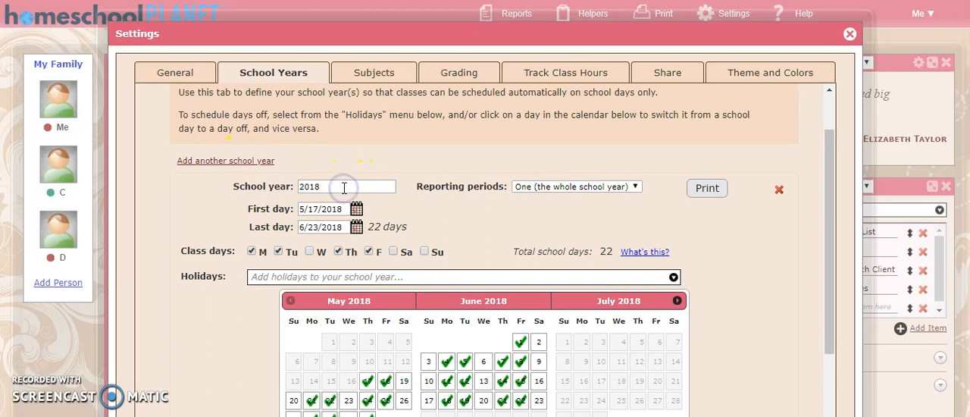
{"action": "type", "text": "-2019"}
{"action": "left_click", "coordinate": [494, 193]}
{"action": "scroll", "coordinate": [494, 193], "scroll_direction": "down", "scroll_amount": 1}
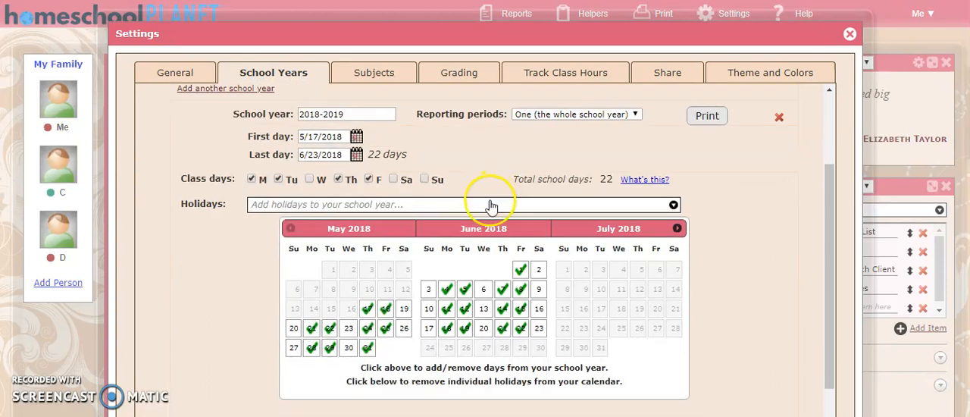
Keep One (the whole school year) as the 2018-2019 reporting period and set the last day to 6/30/2018.
{"action": "left_click", "coordinate": [585, 186]}
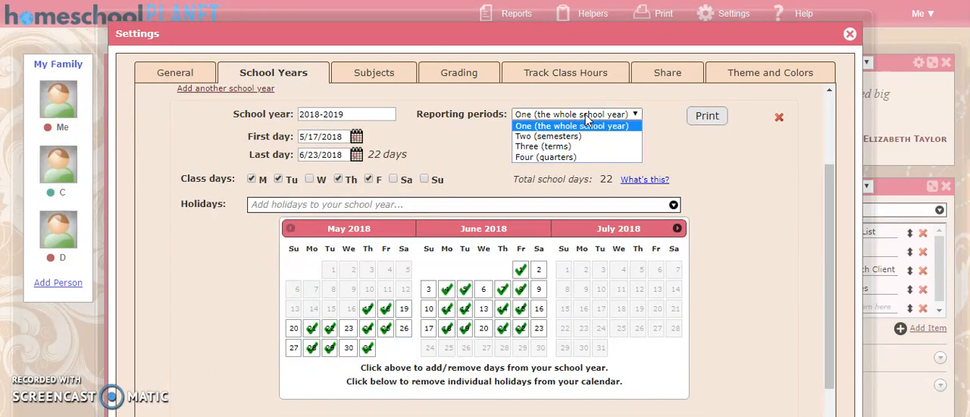
{"action": "left_click", "coordinate": [581, 128]}
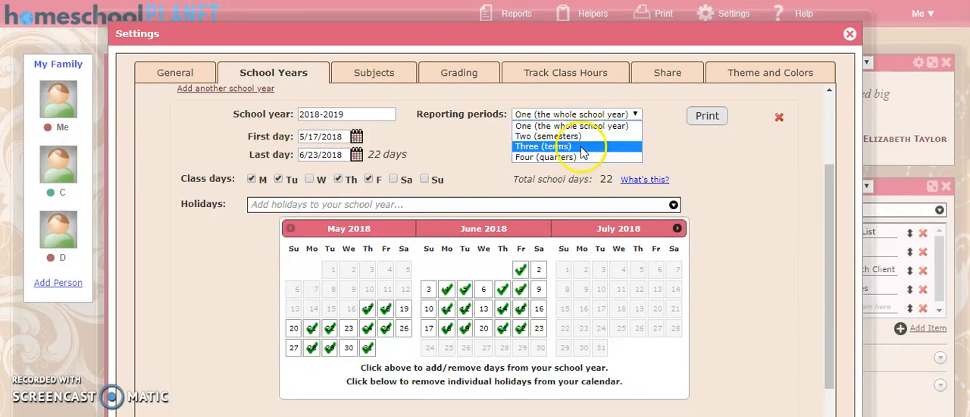
{"action": "left_click", "coordinate": [599, 115]}
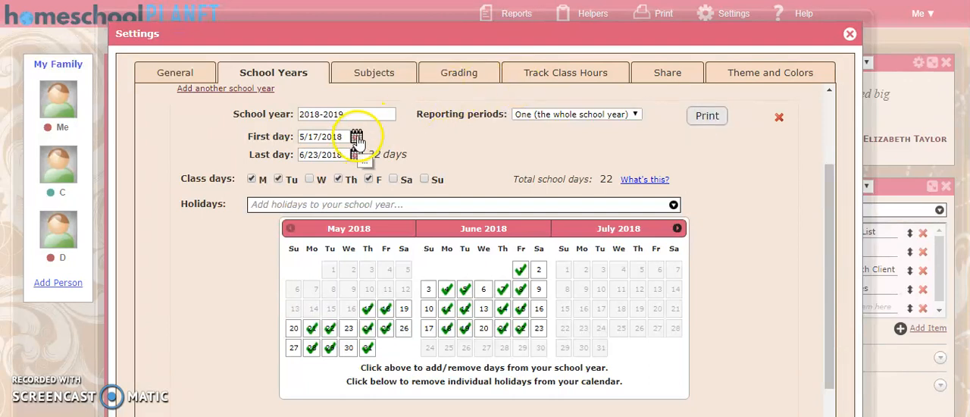
{"action": "left_click", "coordinate": [356, 154]}
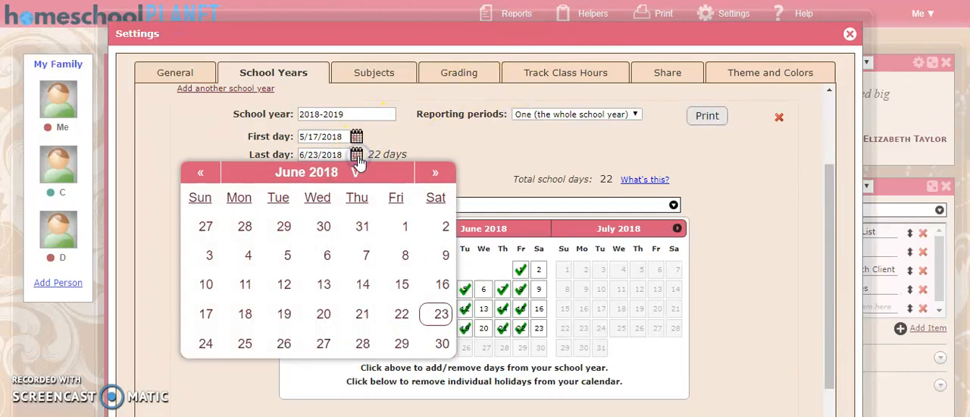
{"action": "left_click", "coordinate": [442, 345]}
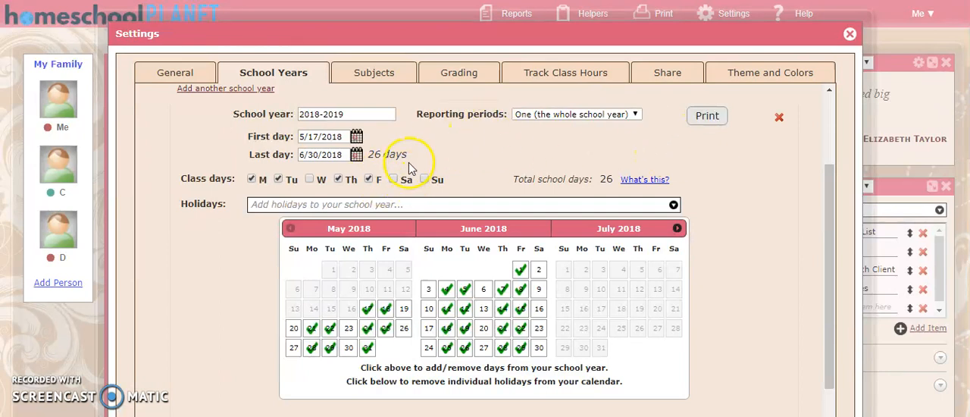
Read the explanation of total school days and try excluding Monday from the 2018-2019 class days.
{"action": "mouse_move", "coordinate": [648, 180]}
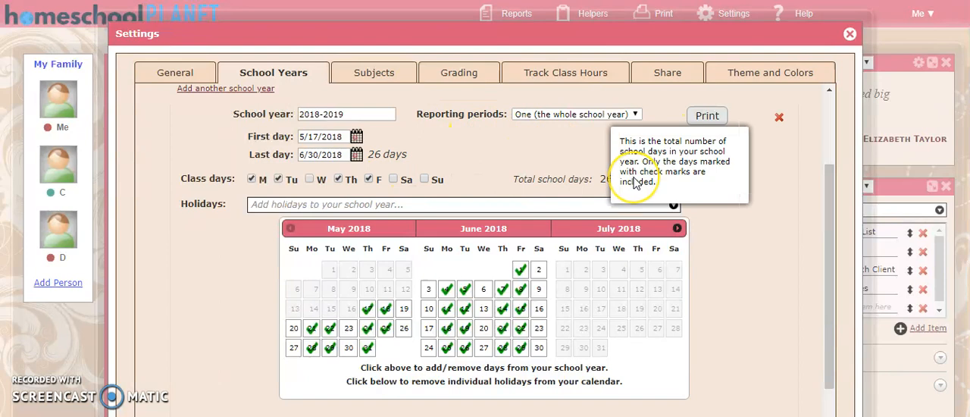
{"action": "scroll", "coordinate": [455, 159], "scroll_direction": "down", "scroll_amount": 1}
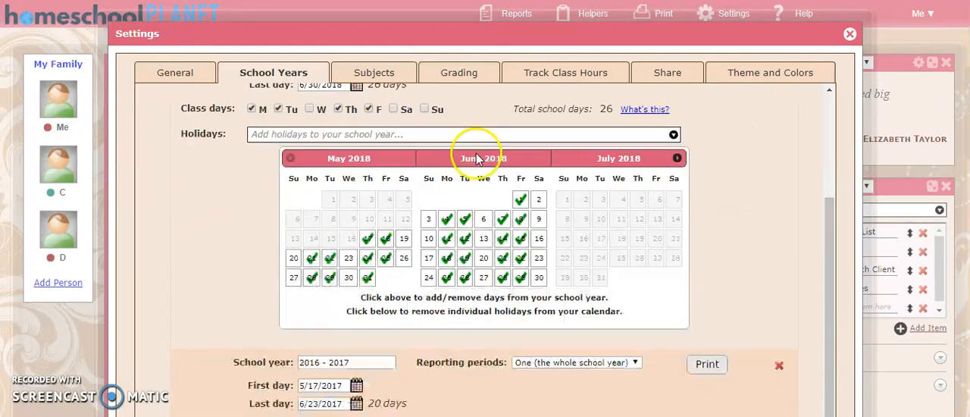
{"action": "scroll", "coordinate": [273, 174], "scroll_direction": "up", "scroll_amount": 1}
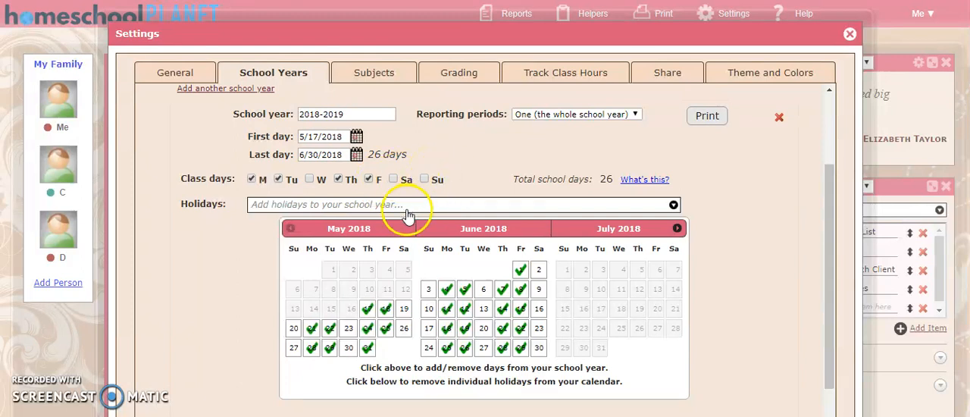
{"action": "left_click", "coordinate": [251, 180]}
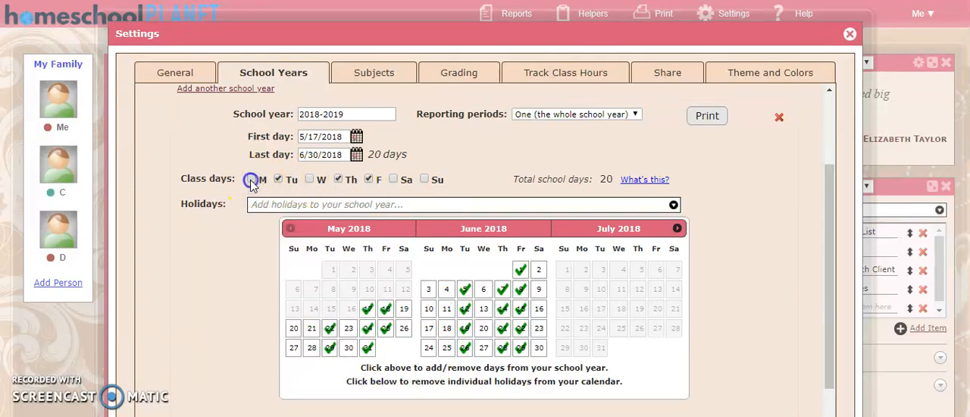
Look through the holiday sets offered for the 2018-2019 school year without selecting one.
{"action": "left_click", "coordinate": [285, 207]}
{"action": "scroll", "coordinate": [281, 265], "scroll_direction": "down", "scroll_amount": 3}
{"action": "scroll", "coordinate": [280, 267], "scroll_direction": "up", "scroll_amount": 3}
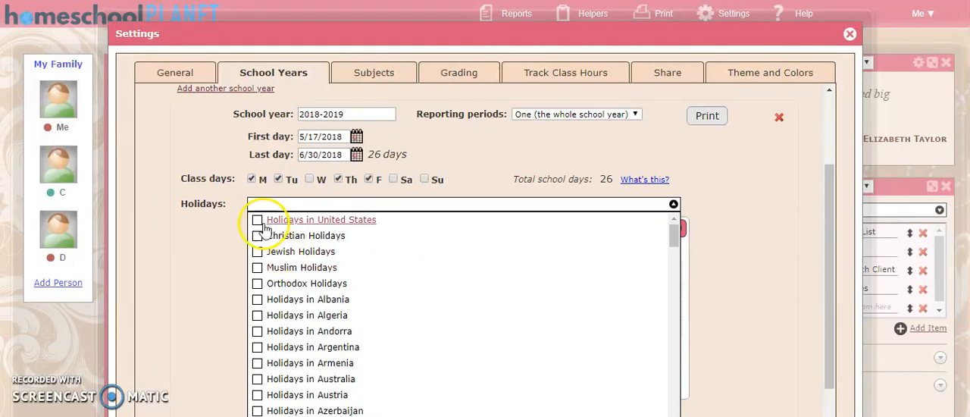
{"action": "left_click", "coordinate": [258, 252]}
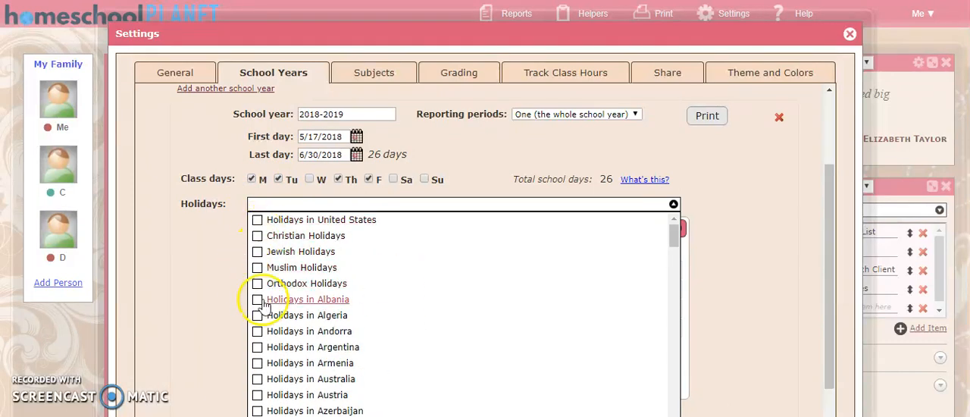
{"action": "scroll", "coordinate": [260, 302], "scroll_direction": "down", "scroll_amount": 2}
{"action": "left_click", "coordinate": [188, 307]}
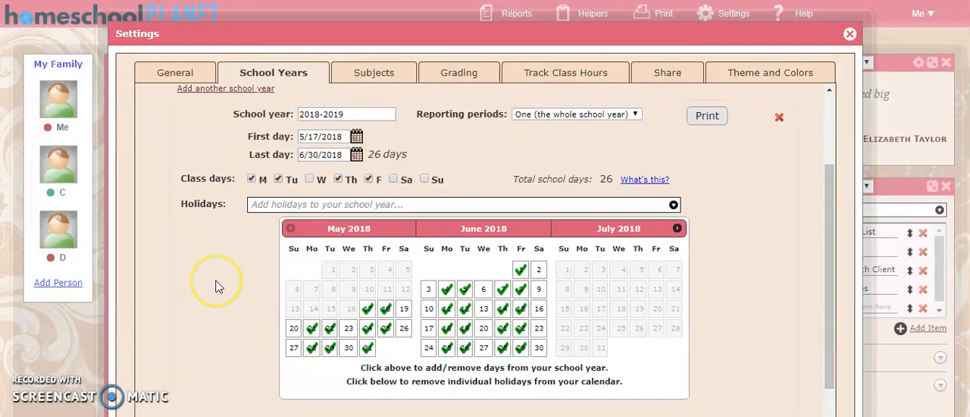
Try to page the 2018-2019 calendar back to the months before May 2018.
{"action": "scroll", "coordinate": [217, 282], "scroll_direction": "down", "scroll_amount": 2}
{"action": "left_click", "coordinate": [468, 232]}
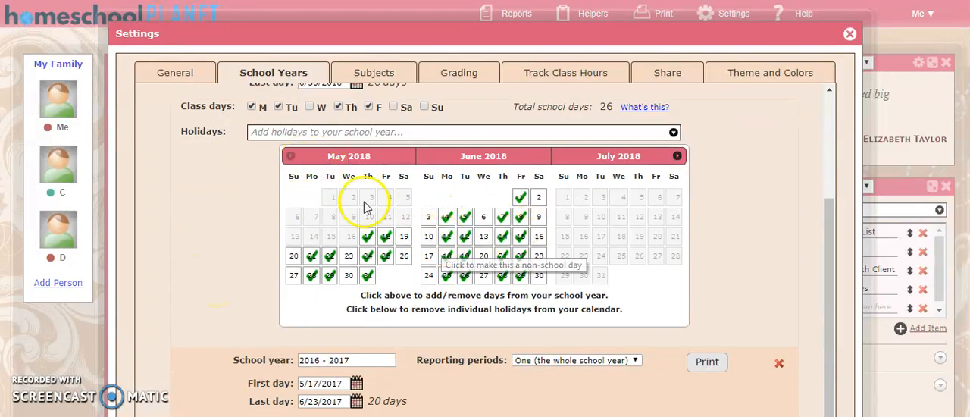
{"action": "left_click", "coordinate": [291, 158]}
{"action": "left_click", "coordinate": [292, 158]}
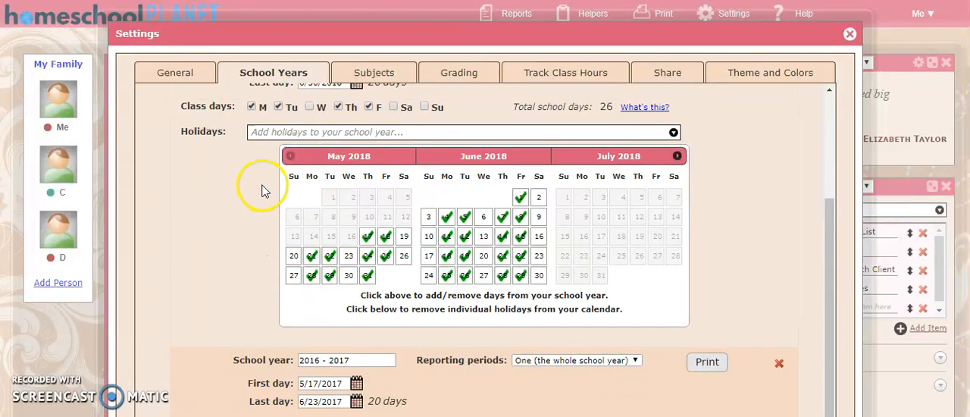
Set the first day of the 2018-2019 school year to 1/17/2018.
{"action": "scroll", "coordinate": [288, 205], "scroll_direction": "up", "scroll_amount": 2}
{"action": "left_click", "coordinate": [356, 209]}
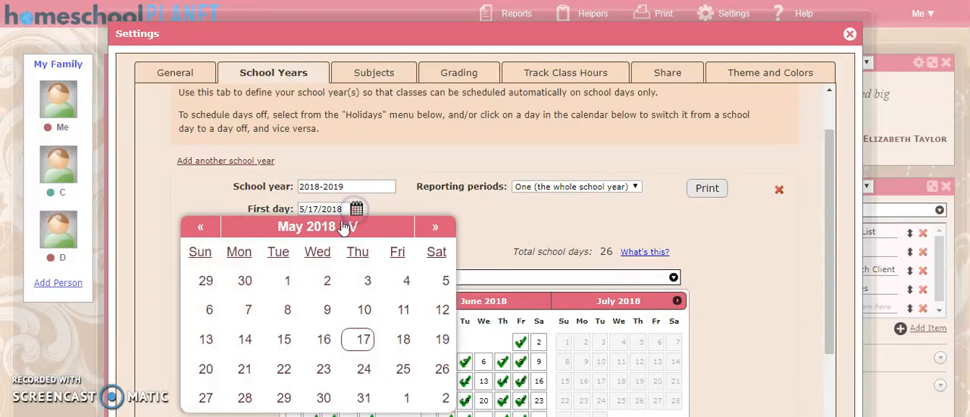
{"action": "left_click", "coordinate": [200, 227]}
{"action": "left_click", "coordinate": [201, 228]}
{"action": "left_click", "coordinate": [201, 228]}
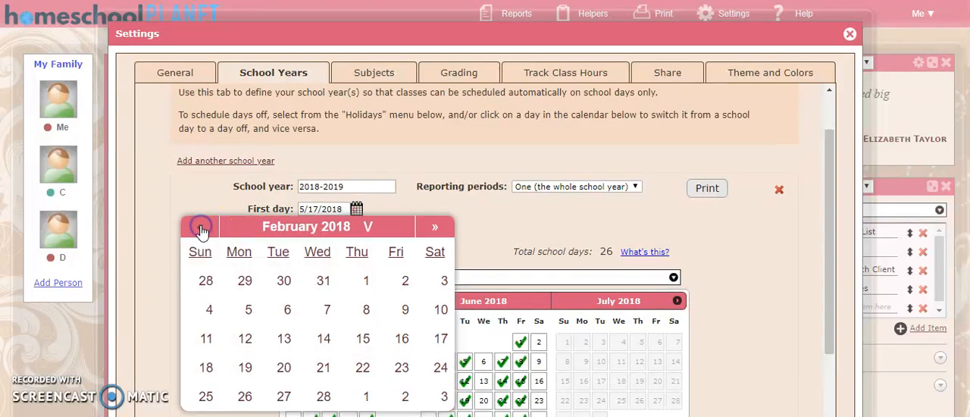
{"action": "left_click", "coordinate": [201, 229]}
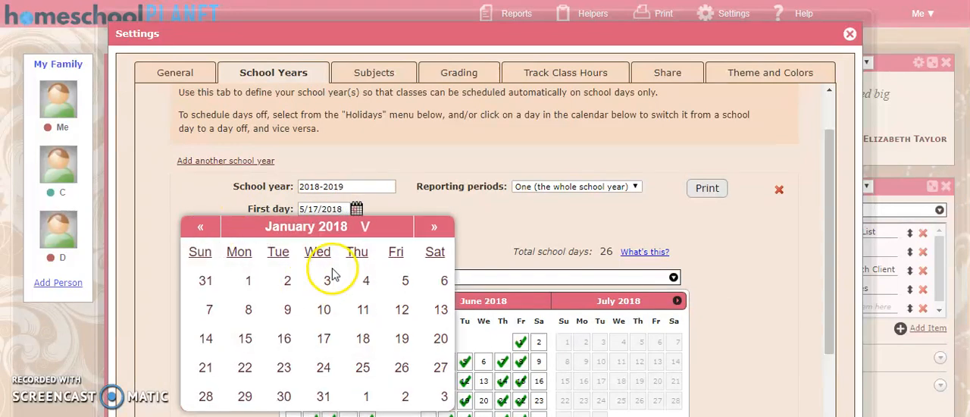
{"action": "left_click", "coordinate": [324, 338]}
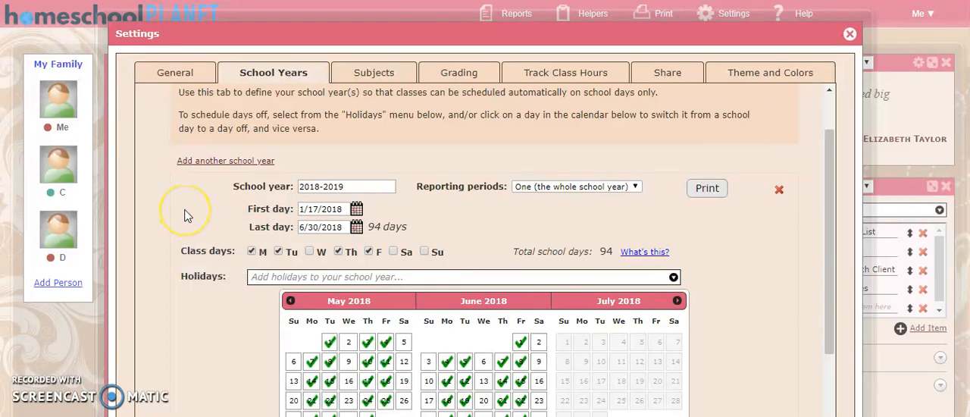
Mark January 29, 2018 as a non-school day in the 2018-2019 calendar, and switch January 22 off and back on.
{"action": "scroll", "coordinate": [188, 216], "scroll_direction": "down", "scroll_amount": 1}
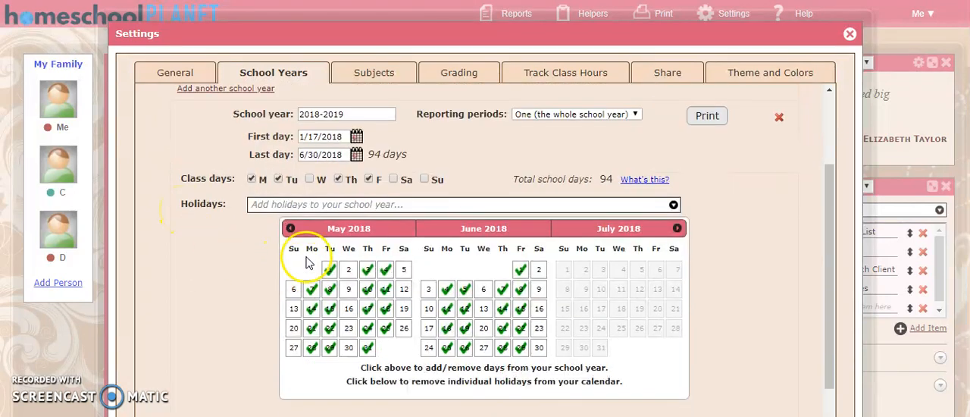
{"action": "left_click", "coordinate": [291, 229]}
{"action": "left_click", "coordinate": [290, 228]}
{"action": "left_click", "coordinate": [291, 228]}
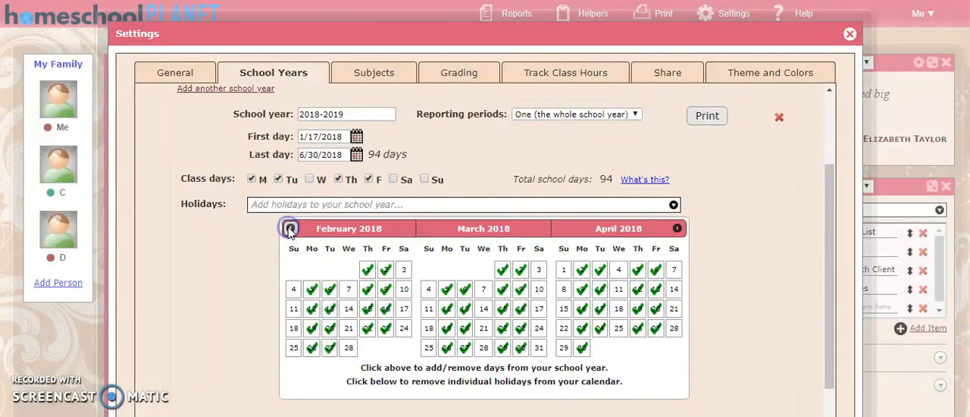
{"action": "left_click", "coordinate": [291, 228]}
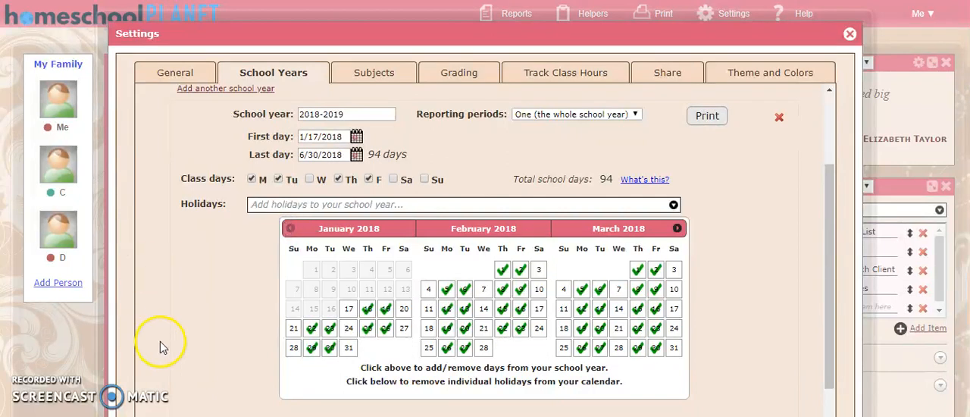
{"action": "left_click", "coordinate": [311, 349]}
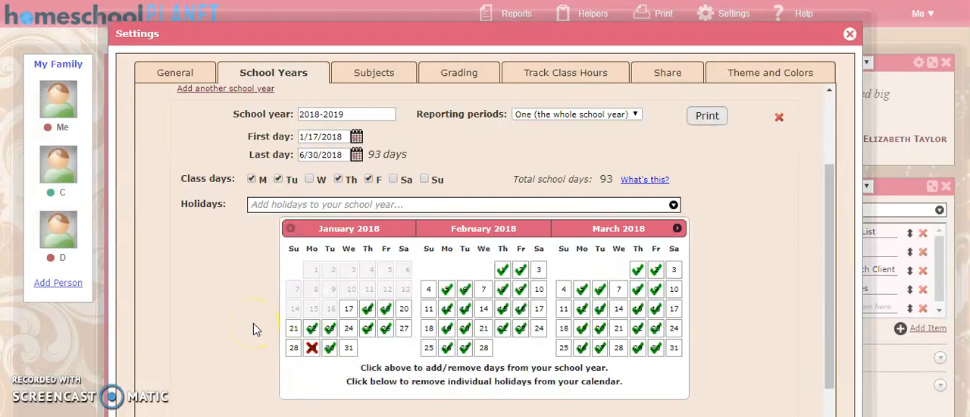
{"action": "left_click", "coordinate": [312, 328]}
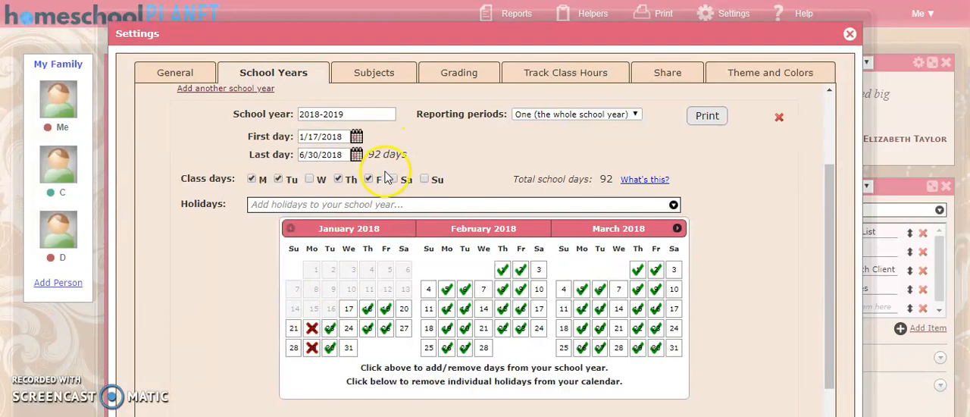
{"action": "left_click", "coordinate": [313, 324]}
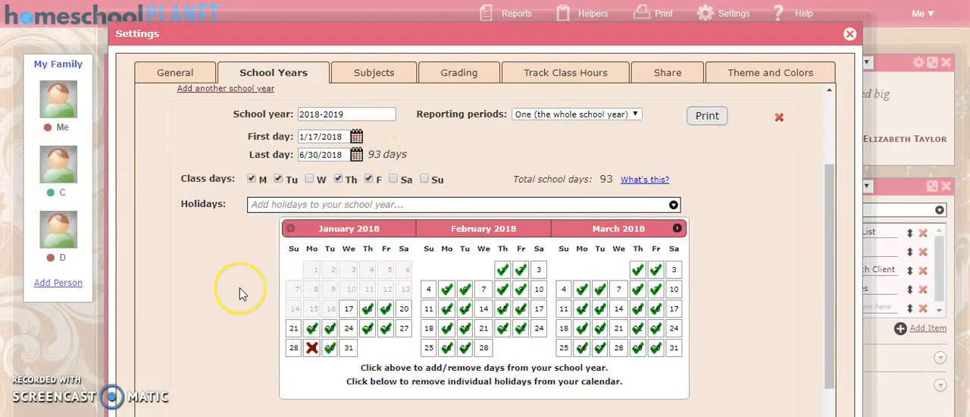
Check the total school days explanation and the 2016 - 2017 year, and save the school year settings.
{"action": "scroll", "coordinate": [239, 287], "scroll_direction": "down", "scroll_amount": 3}
{"action": "scroll", "coordinate": [256, 223], "scroll_direction": "up", "scroll_amount": 3}
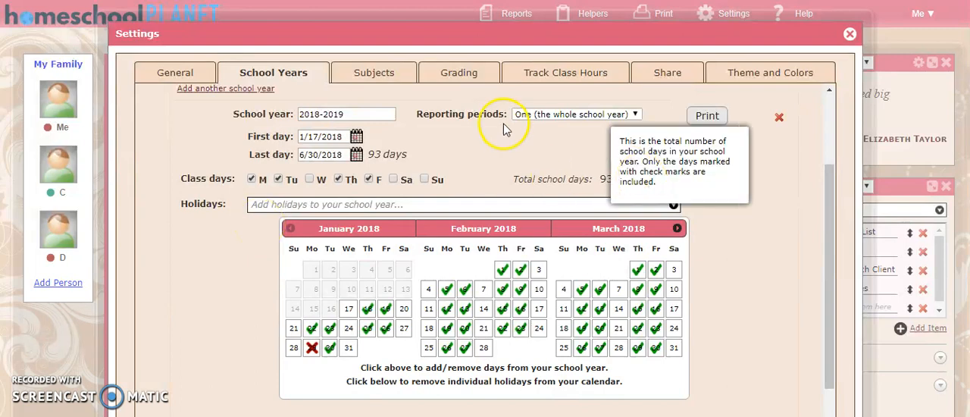
{"action": "scroll", "coordinate": [504, 129], "scroll_direction": "down", "scroll_amount": 4}
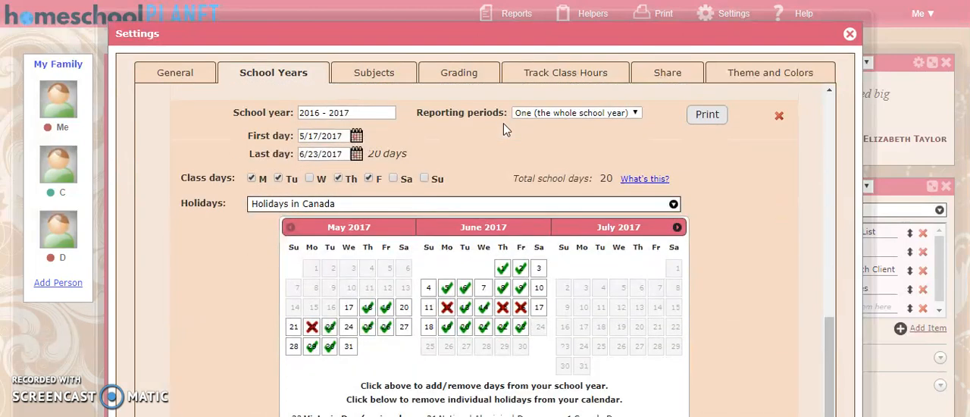
{"action": "scroll", "coordinate": [712, 243], "scroll_direction": "down", "scroll_amount": 4}
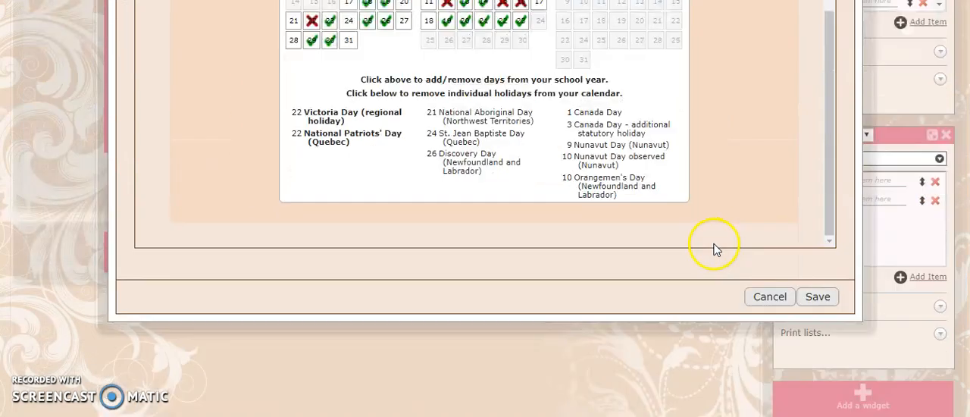
{"action": "left_click", "coordinate": [816, 297]}
{"action": "scroll", "coordinate": [531, 206], "scroll_direction": "up", "scroll_amount": 5}
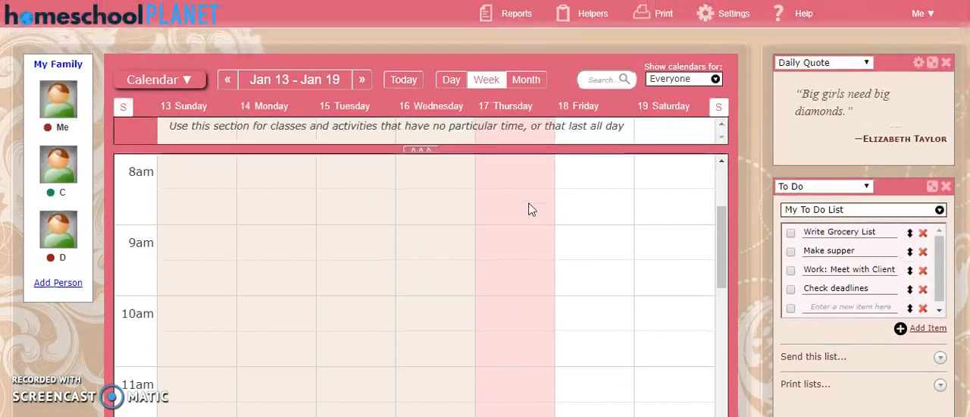
Open the Subjects & Categories settings and delete the ASL subject.
{"action": "left_click", "coordinate": [737, 18]}
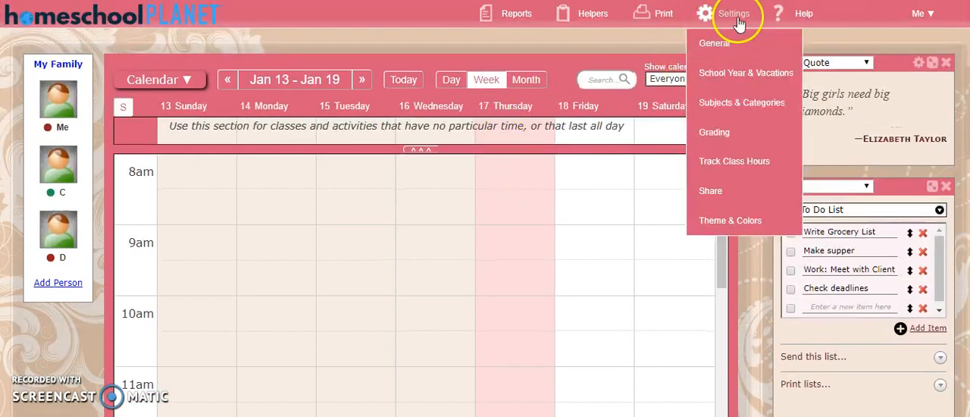
{"action": "left_click", "coordinate": [728, 107]}
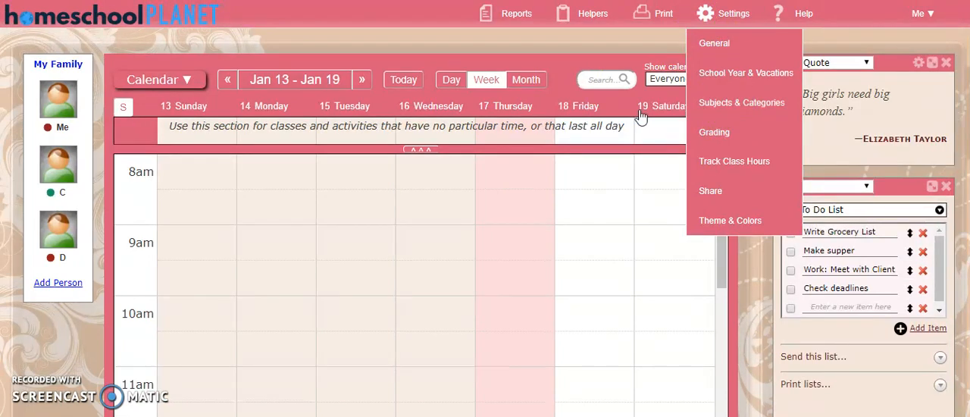
{"action": "scroll", "coordinate": [363, 127], "scroll_direction": "down", "scroll_amount": 1}
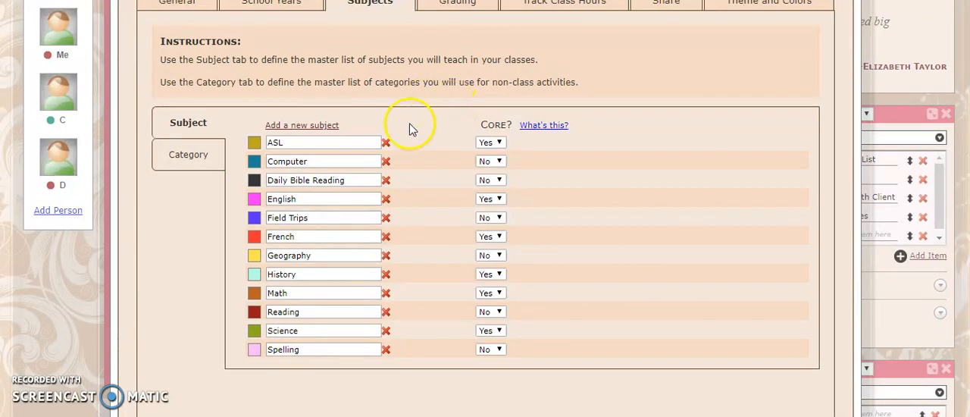
{"action": "left_click", "coordinate": [387, 143]}
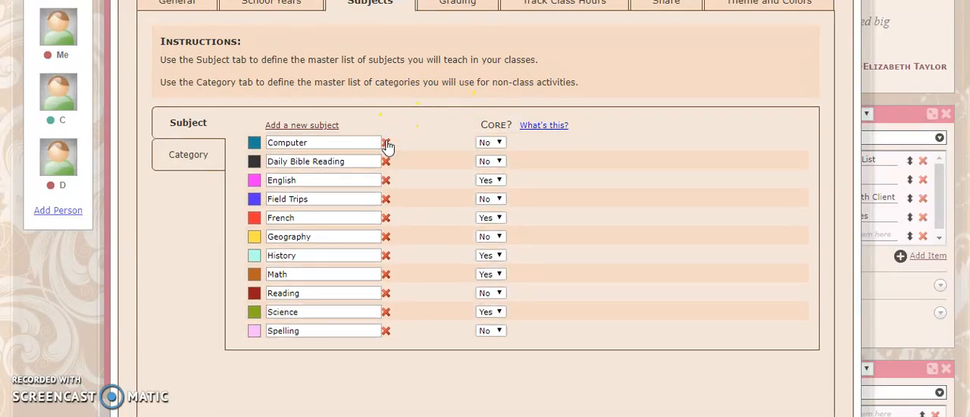
Rename the Computer subject as Typesy Typing Program.
{"action": "left_click", "coordinate": [327, 142]}
{"action": "key", "text": "BackSpace"}
{"action": "key", "text": "BackSpace"}
{"action": "key", "text": "BackSpace"}
{"action": "key", "text": "BackSpace"}
{"action": "key", "text": "BackSpace"}
{"action": "key", "text": "BackSpace"}
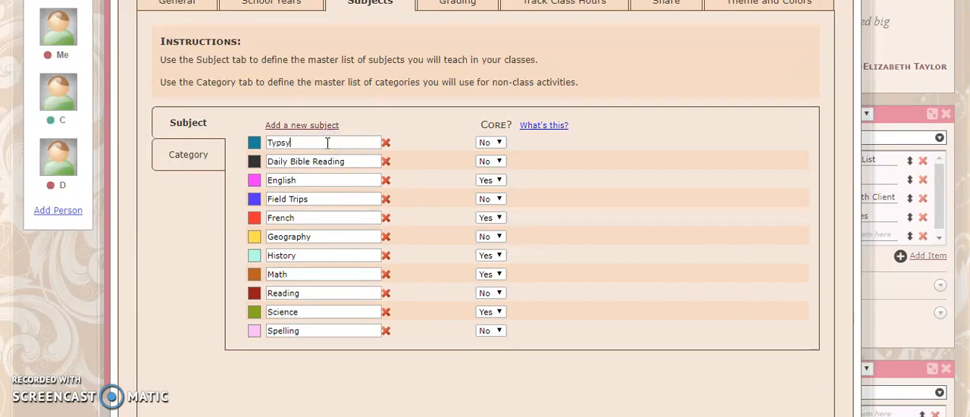
{"action": "type", "text": "Typesy Typing Program"}
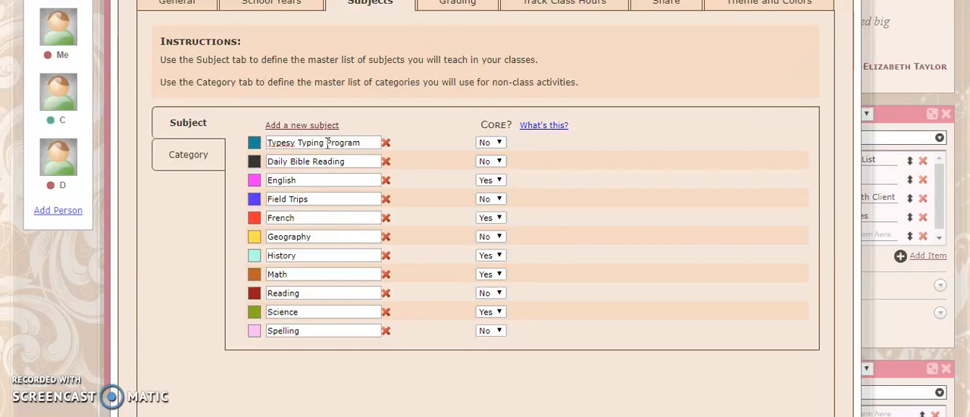
Rename the English subject as Language Arts and change its colour to bright pink.
{"action": "left_click", "coordinate": [357, 162]}
{"action": "left_click", "coordinate": [343, 176]}
{"action": "key", "text": "BackSpace"}
{"action": "key", "text": "BackSpace"}
{"action": "key", "text": "BackSpace"}
{"action": "key", "text": "BackSpace"}
{"action": "type", "text": "Language Arts"}
{"action": "left_click", "coordinate": [254, 180]}
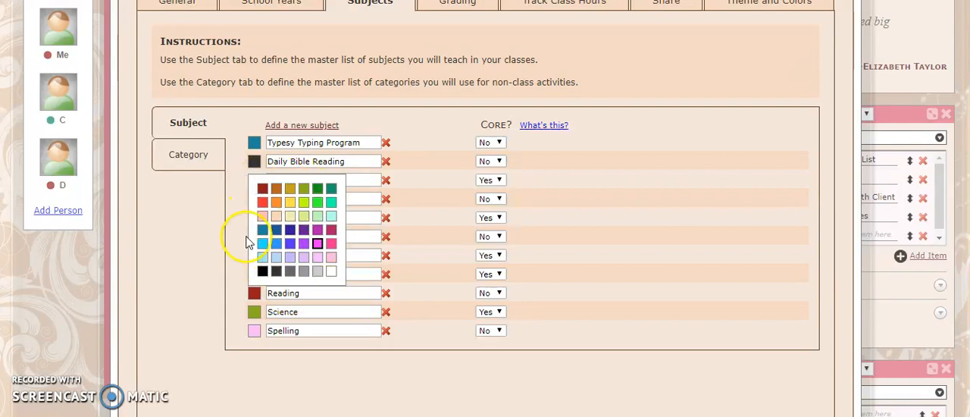
{"action": "left_click", "coordinate": [330, 243]}
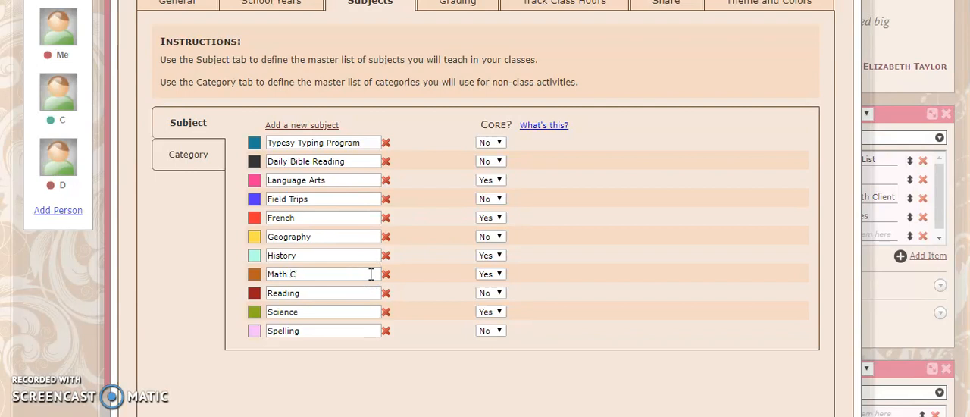
Rename the Math subject as CTC Math.
{"action": "key", "text": "BackSpace"}
{"action": "type", "text": "CTC"}
{"action": "left_click", "coordinate": [333, 298]}
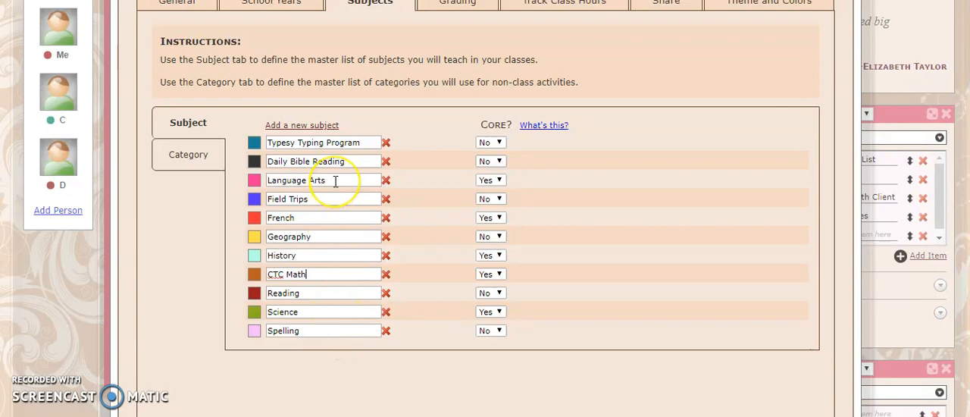
Add a new category for non-class activities, name it Work Day and colour it grey.
{"action": "left_click", "coordinate": [183, 158]}
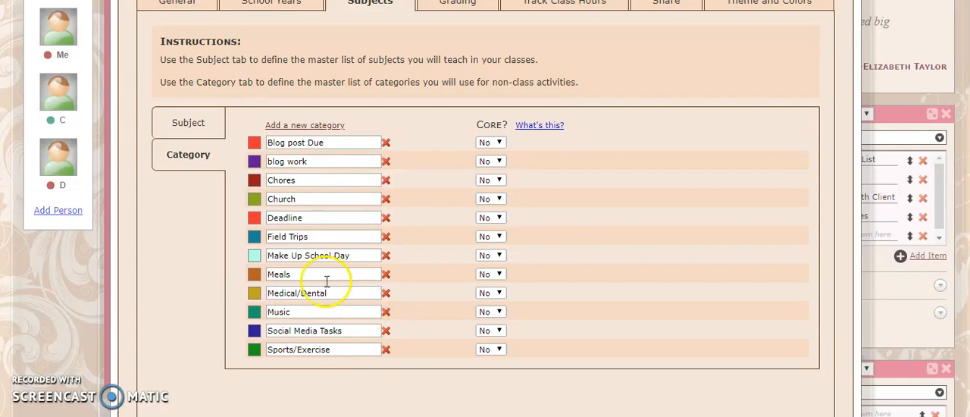
{"action": "left_click", "coordinate": [305, 125]}
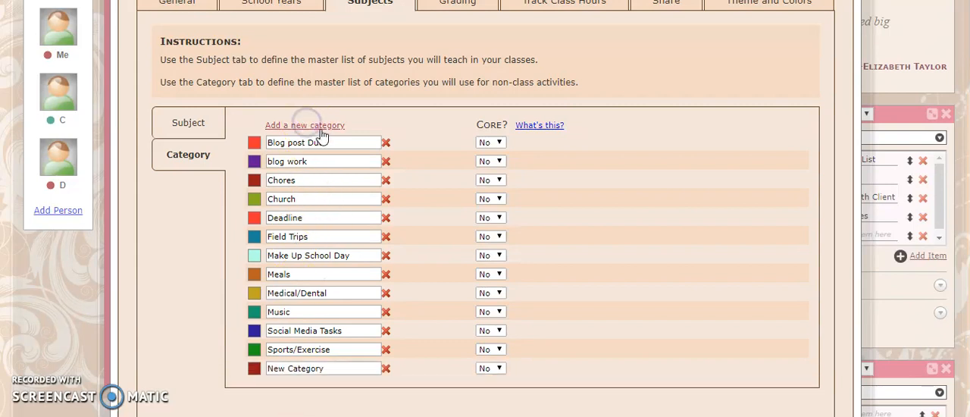
{"action": "scroll", "coordinate": [322, 134], "scroll_direction": "down", "scroll_amount": 1}
{"action": "left_click_drag", "start_coordinate": [348, 296], "coordinate": [267, 298]}
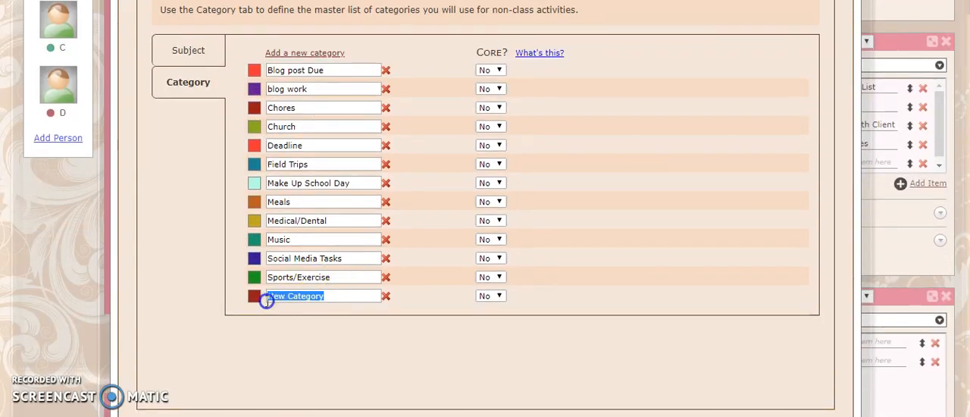
{"action": "key", "text": "BackSpace"}
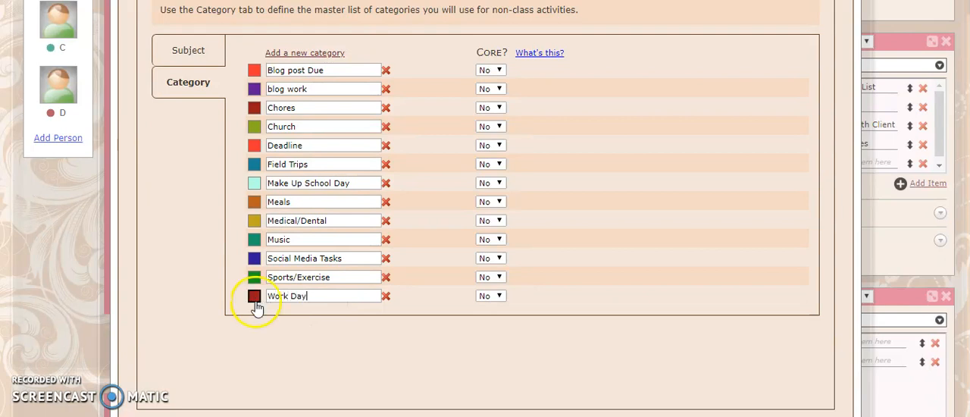
{"action": "left_click", "coordinate": [254, 297]}
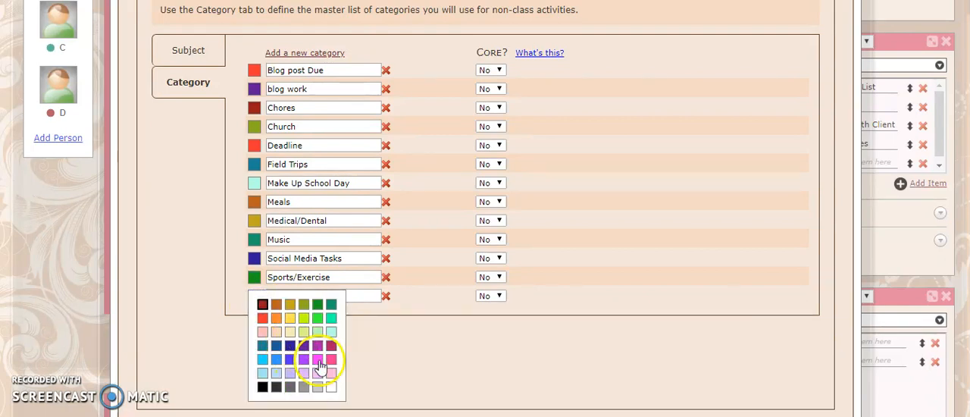
{"action": "left_click", "coordinate": [316, 387]}
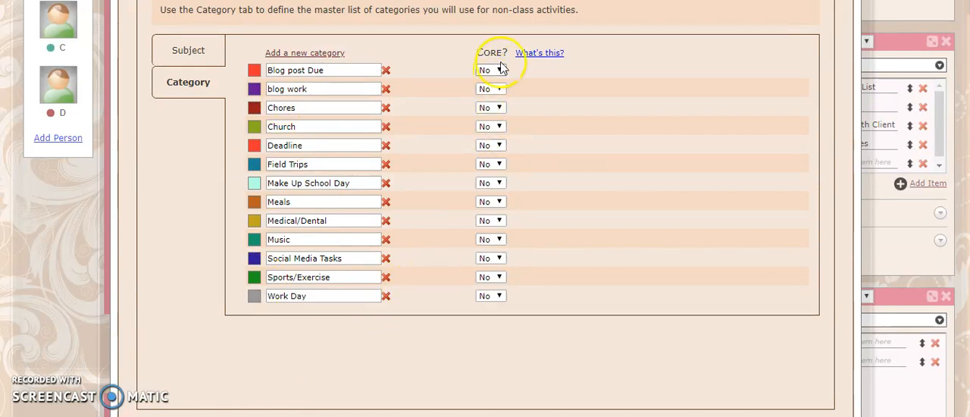
Read the explanation of the Core option for the activity categories, and save and close the settings.
{"action": "mouse_move", "coordinate": [538, 62]}
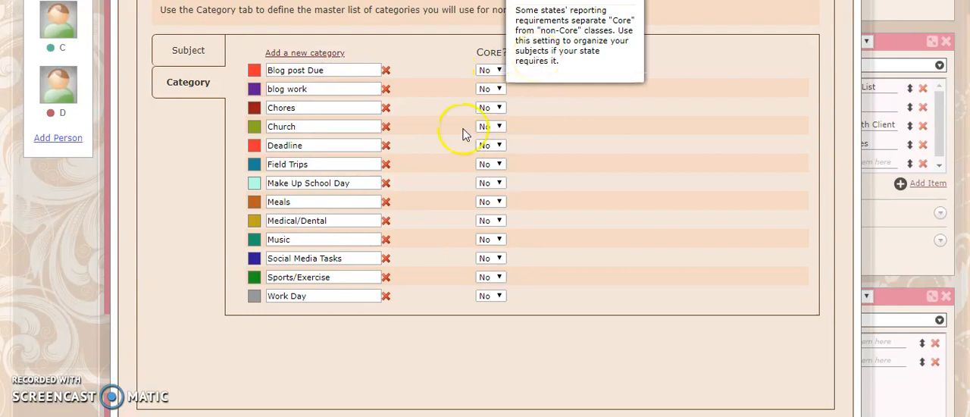
{"action": "scroll", "coordinate": [195, 218], "scroll_direction": "up", "scroll_amount": 1}
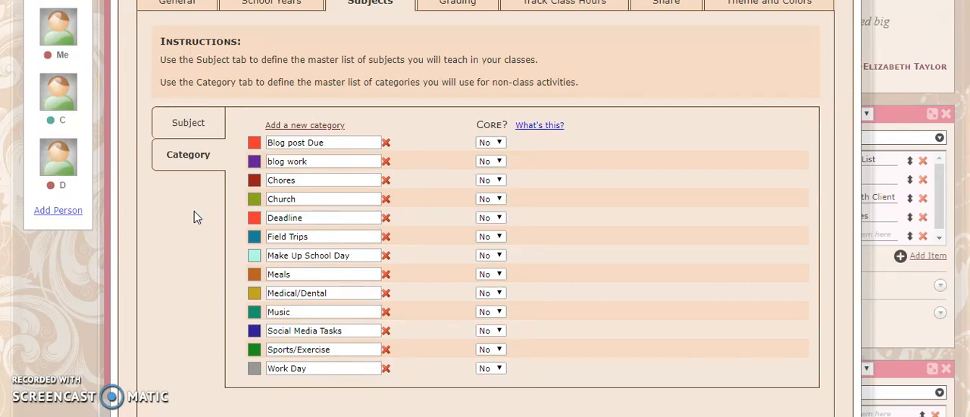
{"action": "scroll", "coordinate": [194, 218], "scroll_direction": "up", "scroll_amount": 1}
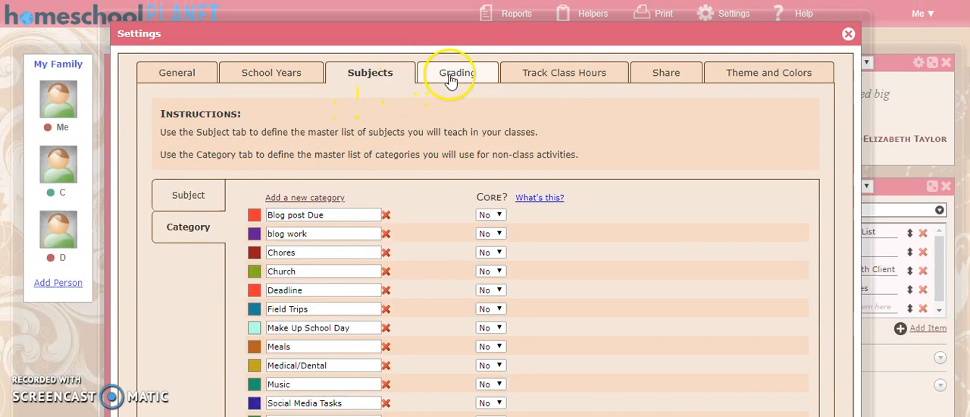
{"action": "scroll", "coordinate": [609, 217], "scroll_direction": "down", "scroll_amount": 4}
{"action": "left_click", "coordinate": [813, 295]}
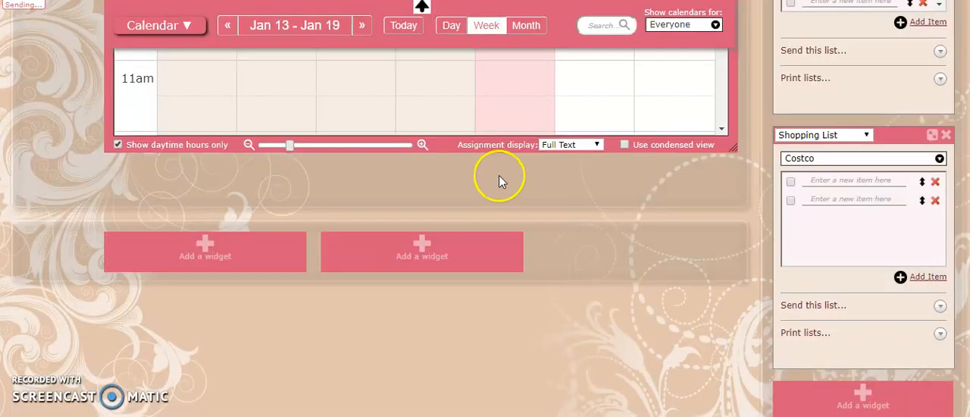
Reopen the general settings and review the display options, including the calendar font sizes, and the helper settings.
{"action": "scroll", "coordinate": [500, 178], "scroll_direction": "up", "scroll_amount": 4}
{"action": "left_click", "coordinate": [719, 16]}
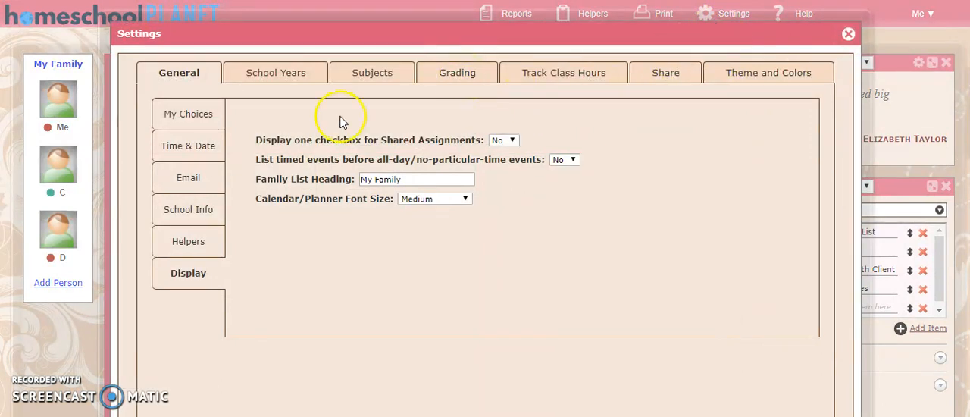
{"action": "left_click", "coordinate": [440, 182]}
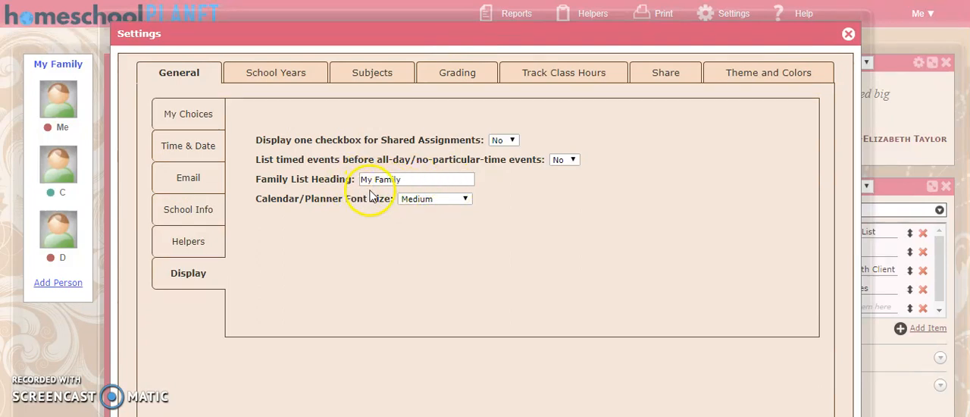
{"action": "left_click", "coordinate": [437, 199]}
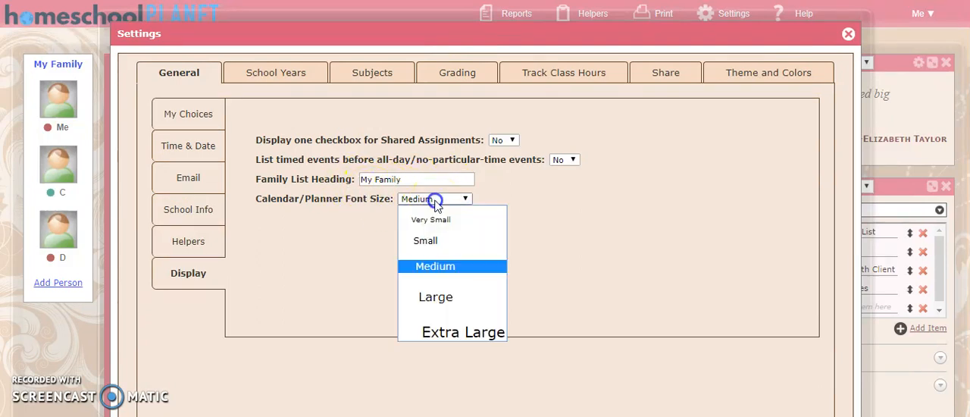
{"action": "left_click", "coordinate": [447, 198]}
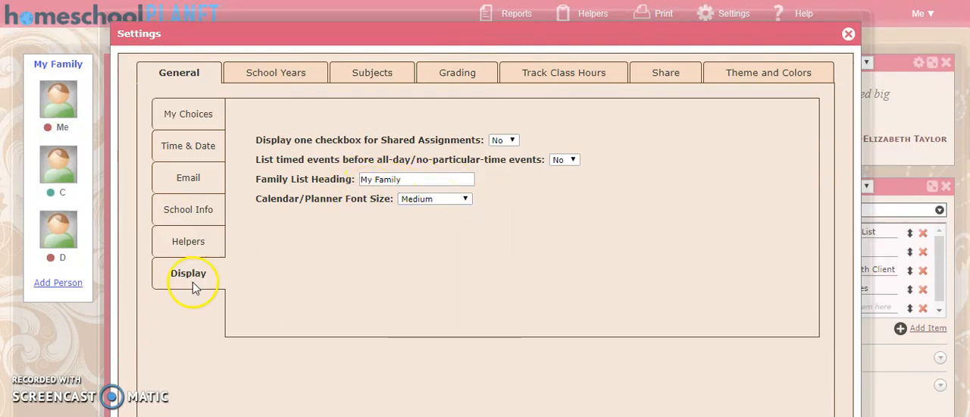
{"action": "left_click", "coordinate": [189, 242]}
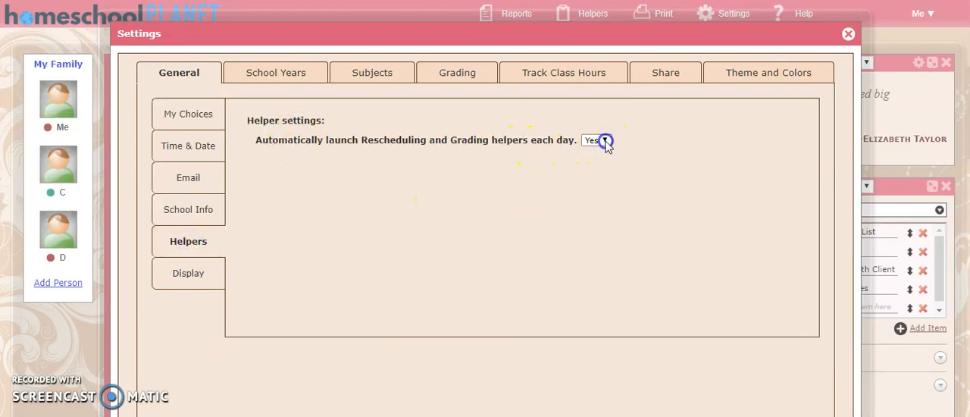
Review the list of grading categories and their instructions, and close the settings.
{"action": "left_click", "coordinate": [303, 78]}
{"action": "left_click", "coordinate": [375, 78]}
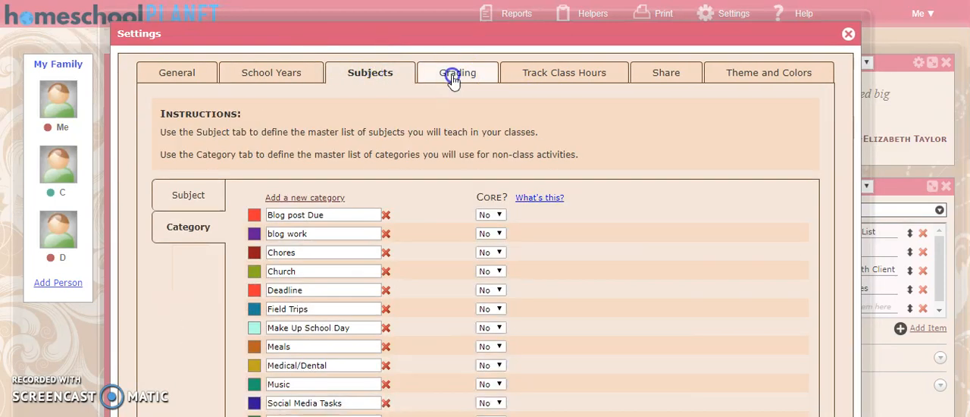
{"action": "left_click", "coordinate": [455, 73]}
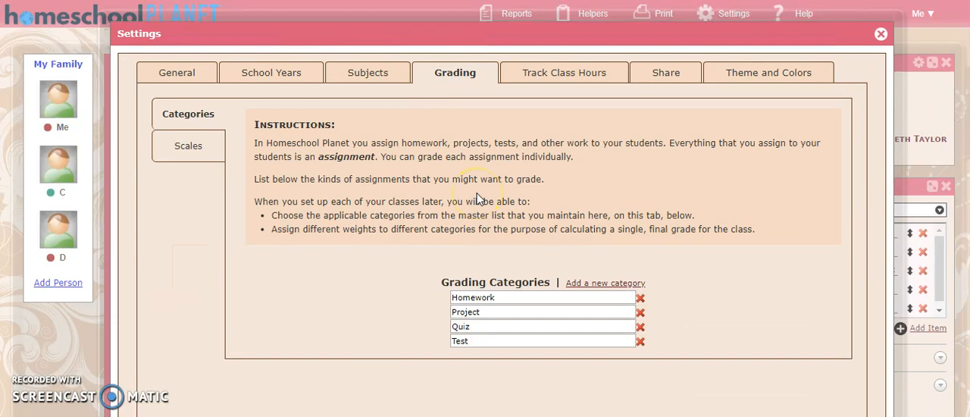
{"action": "scroll", "coordinate": [447, 206], "scroll_direction": "down", "scroll_amount": 1}
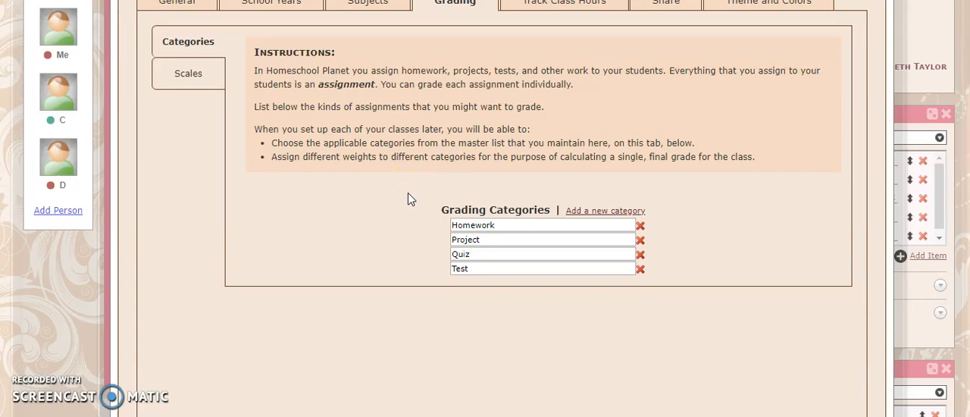
{"action": "scroll", "coordinate": [410, 199], "scroll_direction": "up", "scroll_amount": 1}
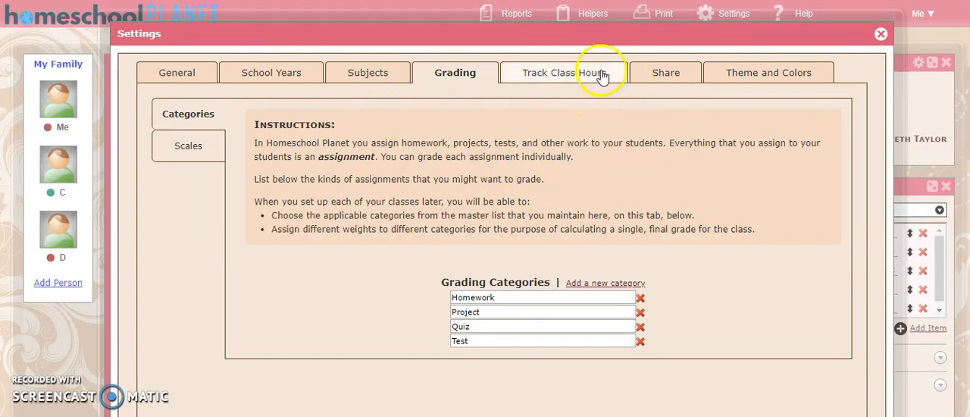
{"action": "left_click", "coordinate": [881, 33]}
Look through the print, helper and report options available for the planner.
{"action": "mouse_move", "coordinate": [795, 22]}
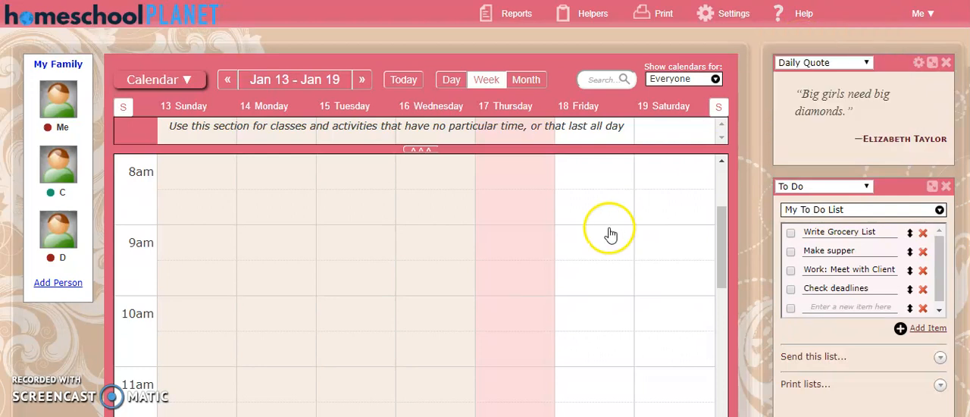
{"action": "mouse_move", "coordinate": [655, 23]}
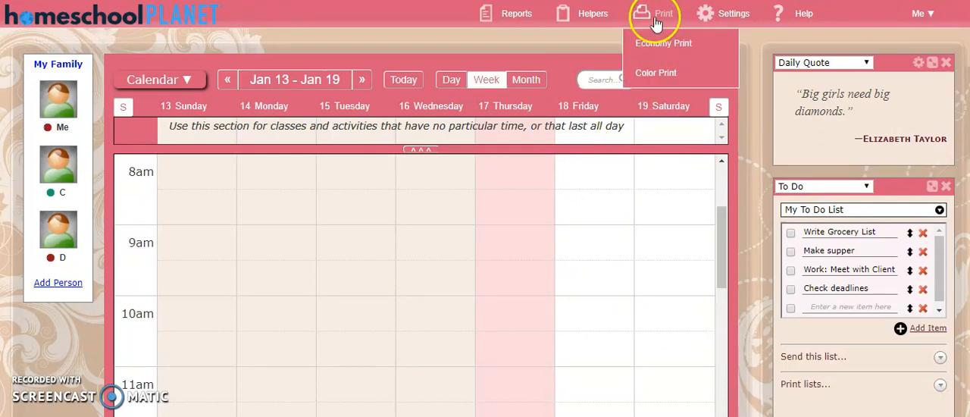
{"action": "left_click", "coordinate": [657, 42]}
{"action": "mouse_move", "coordinate": [598, 21]}
{"action": "left_click", "coordinate": [600, 44]}
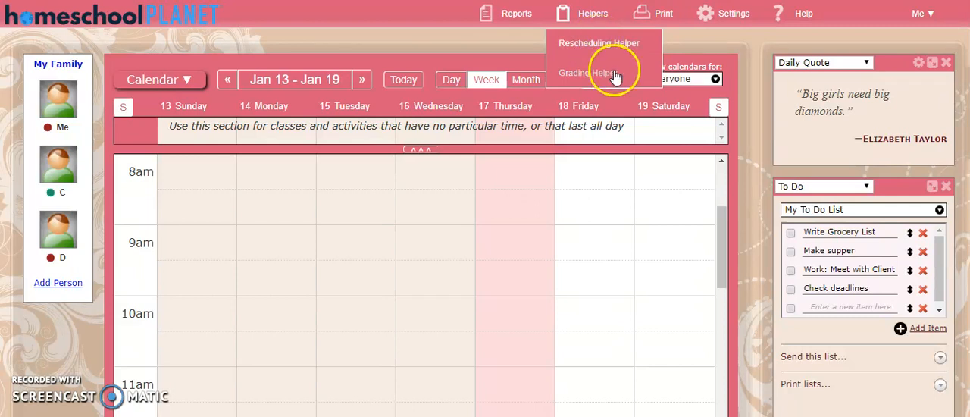
{"action": "left_click", "coordinate": [517, 15]}
{"action": "left_click", "coordinate": [528, 44]}
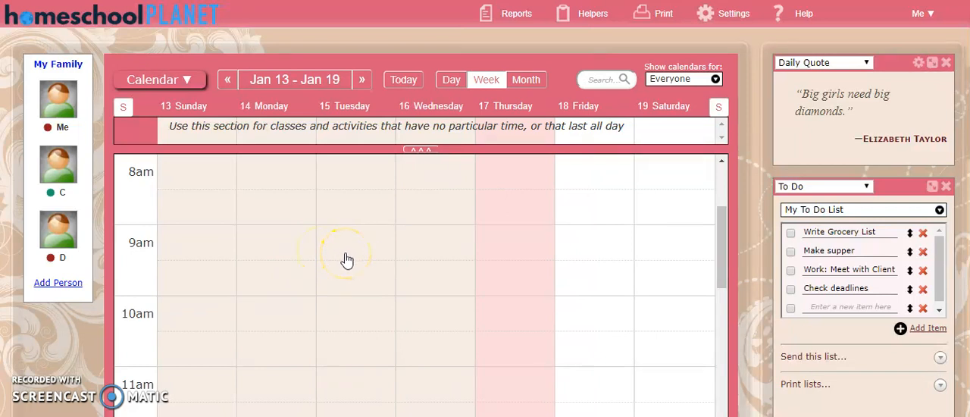
Open the second family member's profile for editing and review the basic info fields.
{"action": "scroll", "coordinate": [234, 163], "scroll_direction": "up", "scroll_amount": 3}
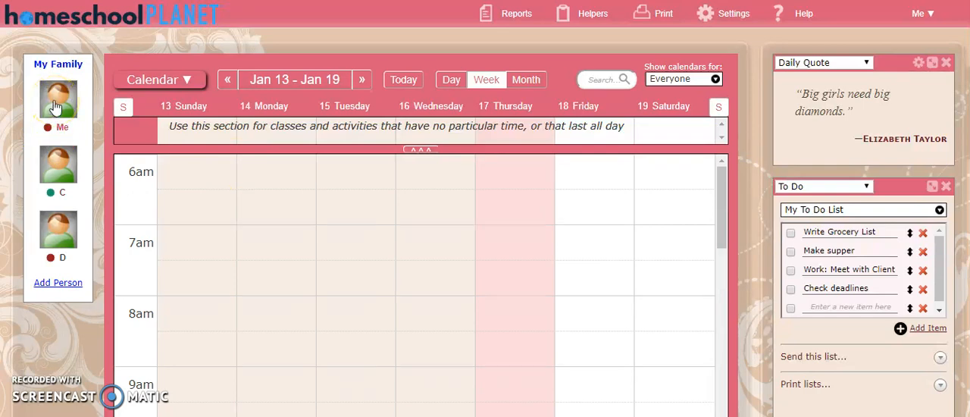
{"action": "left_click", "coordinate": [57, 168]}
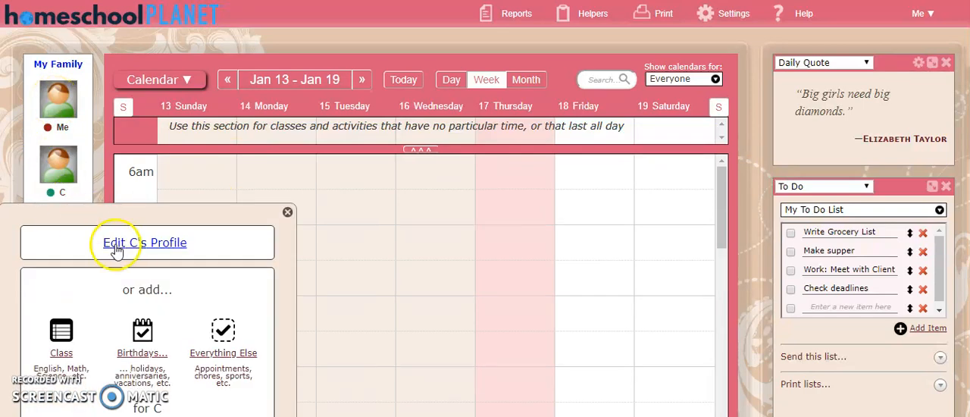
{"action": "left_click", "coordinate": [122, 244]}
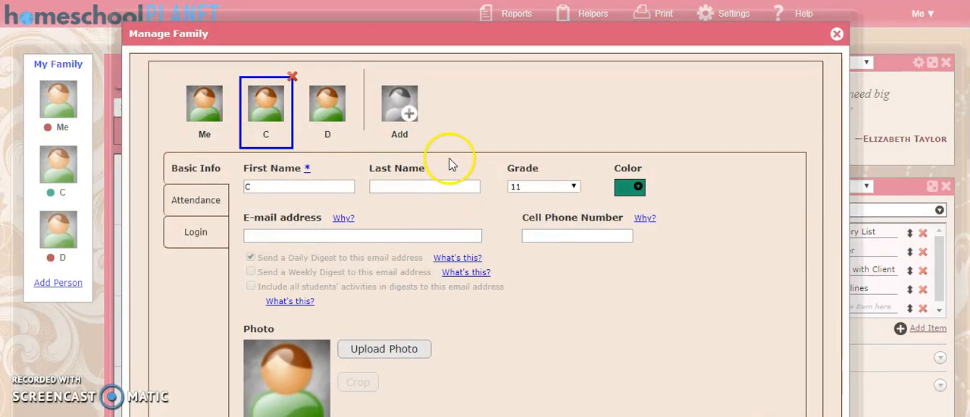
{"action": "scroll", "coordinate": [450, 160], "scroll_direction": "down", "scroll_amount": 4}
{"action": "scroll", "coordinate": [119, 101], "scroll_direction": "up", "scroll_amount": 2}
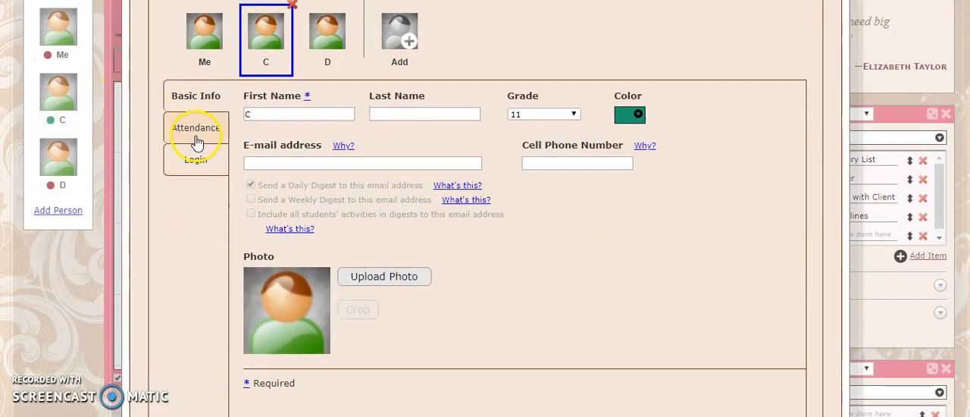
Review the student's attendance record and the login settings with calendar and widget permissions.
{"action": "left_click", "coordinate": [195, 135]}
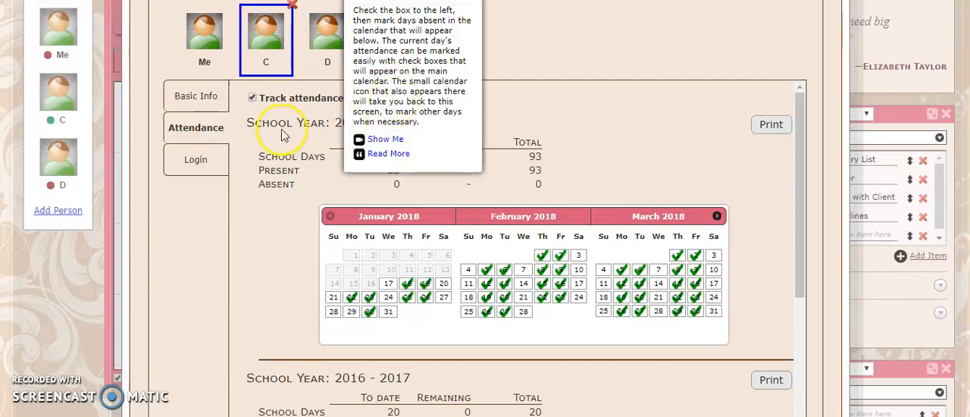
{"action": "left_click", "coordinate": [196, 163]}
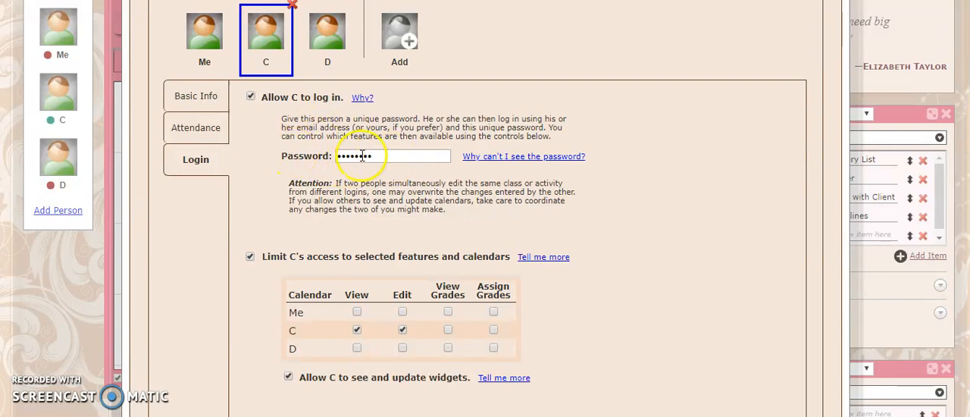
{"action": "scroll", "coordinate": [294, 185], "scroll_direction": "down", "scroll_amount": 2}
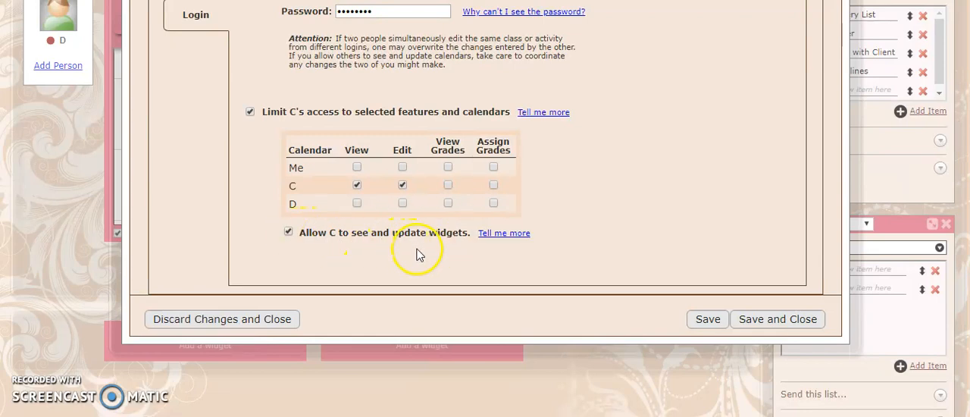
{"action": "scroll", "coordinate": [419, 254], "scroll_direction": "up", "scroll_amount": 3}
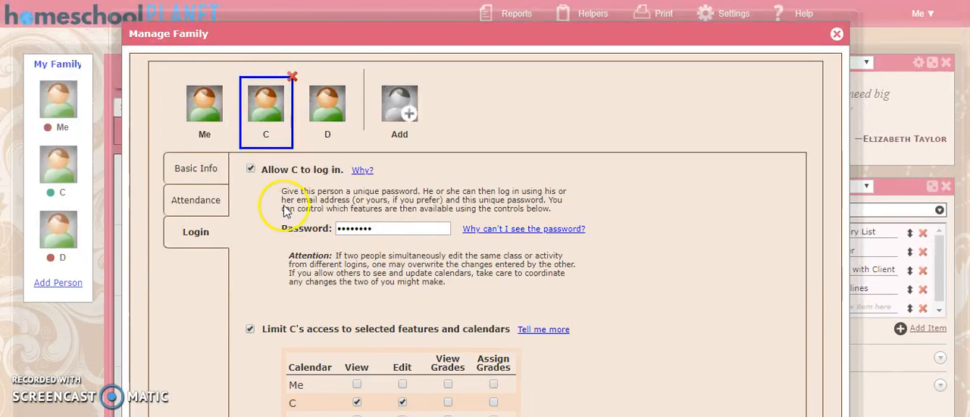
Upload a cartoon boy picture from the Desktop as the student's profile photo.
{"action": "left_click", "coordinate": [196, 168]}
{"action": "scroll", "coordinate": [383, 212], "scroll_direction": "down", "scroll_amount": 2}
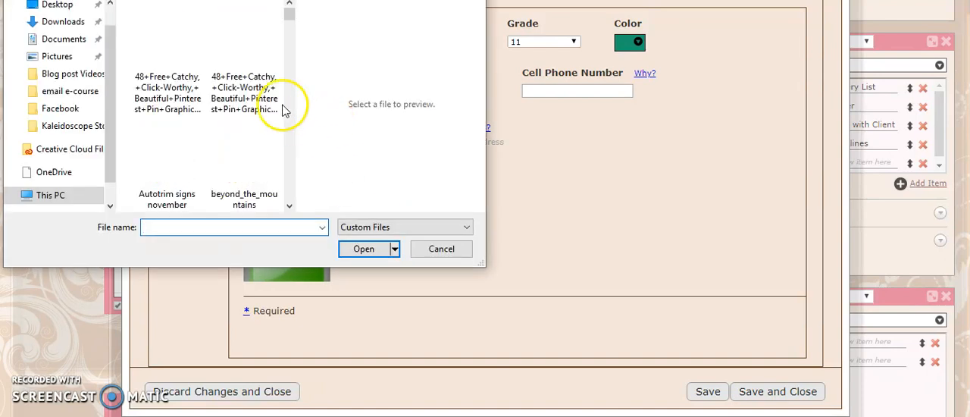
{"action": "left_click", "coordinate": [67, 9]}
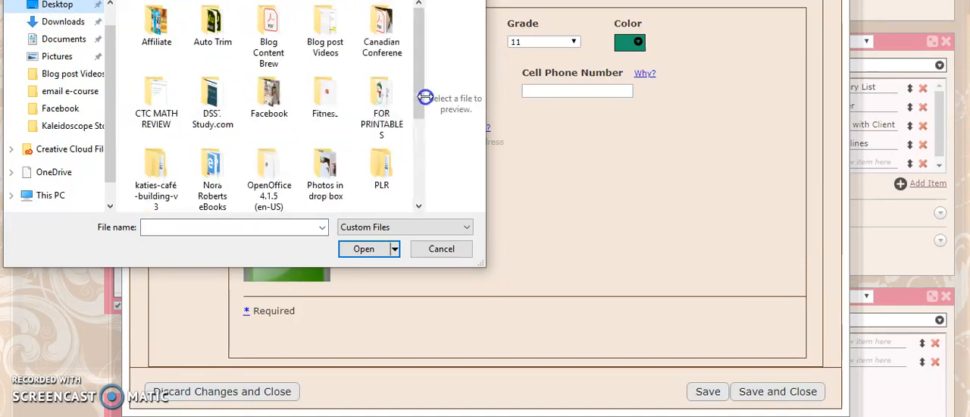
{"action": "scroll", "coordinate": [394, 102], "scroll_direction": "down", "scroll_amount": 3}
{"action": "left_click", "coordinate": [381, 167]}
{"action": "left_click", "coordinate": [367, 250]}
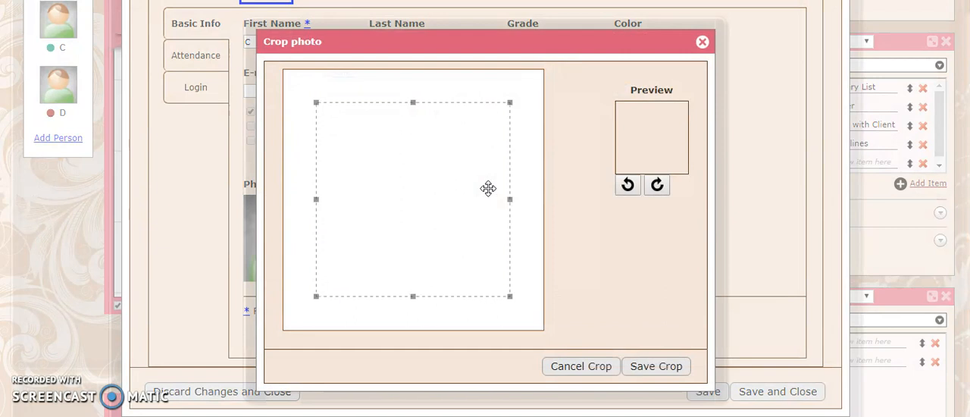
Crop the uploaded photo around the boy's head and shoulders, and save and close the student's profile.
{"action": "left_click_drag", "start_coordinate": [401, 178], "coordinate": [440, 186]}
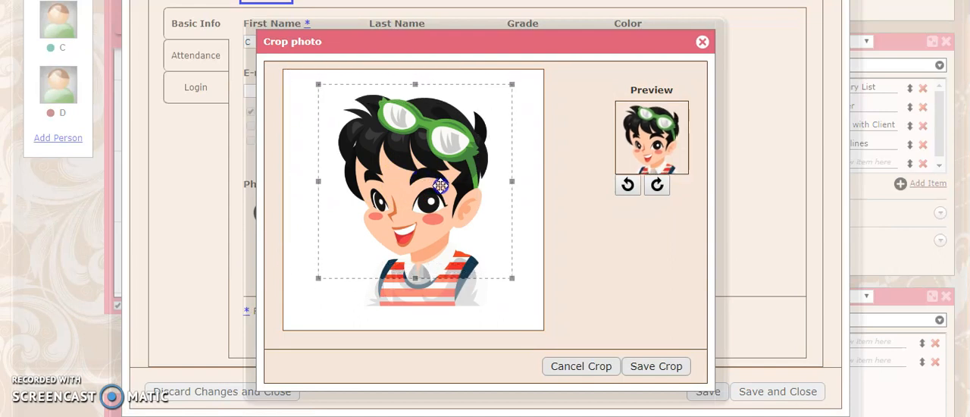
{"action": "left_click", "coordinate": [656, 366]}
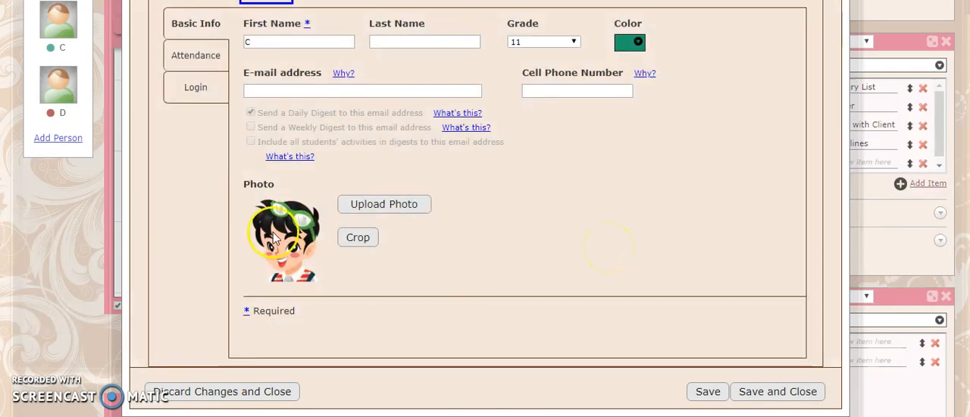
{"action": "scroll", "coordinate": [281, 254], "scroll_direction": "up", "scroll_amount": 2}
{"action": "scroll", "coordinate": [748, 260], "scroll_direction": "down", "scroll_amount": 5}
{"action": "left_click", "coordinate": [756, 251]}
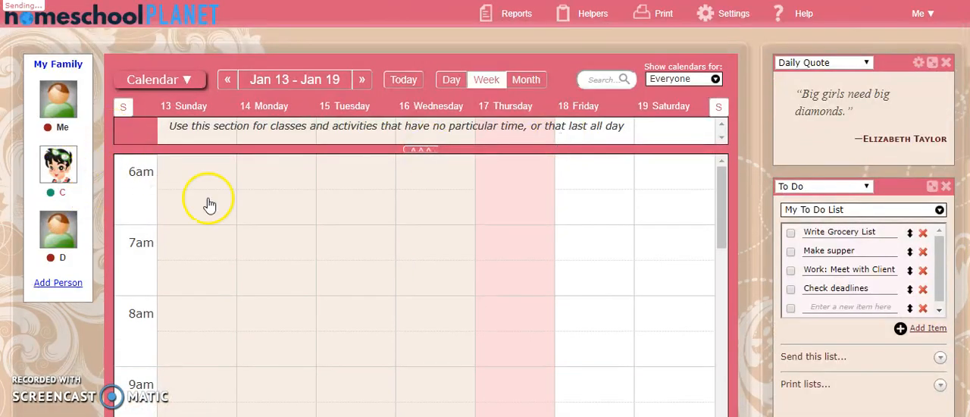
Open the Theme & Colors settings and browse the available background themes.
{"action": "left_click", "coordinate": [725, 22]}
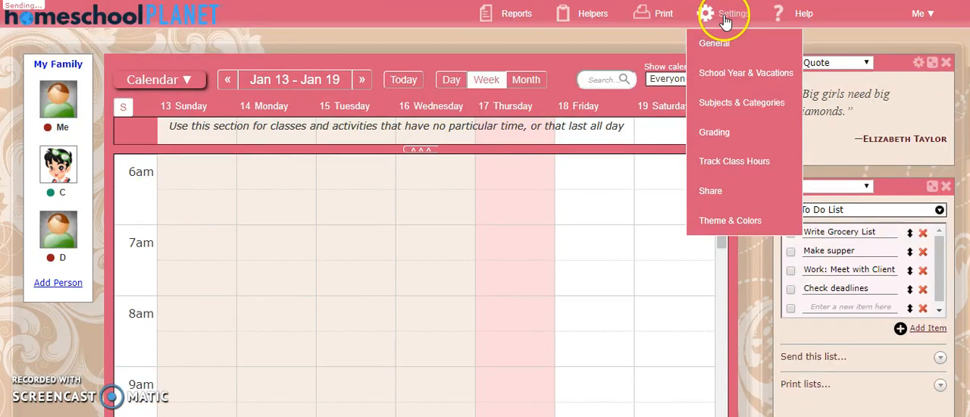
{"action": "mouse_move", "coordinate": [729, 25]}
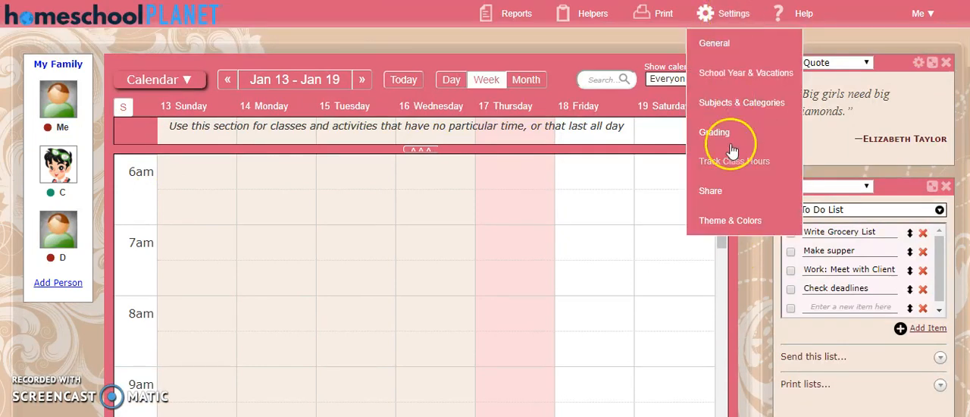
{"action": "left_click", "coordinate": [729, 221]}
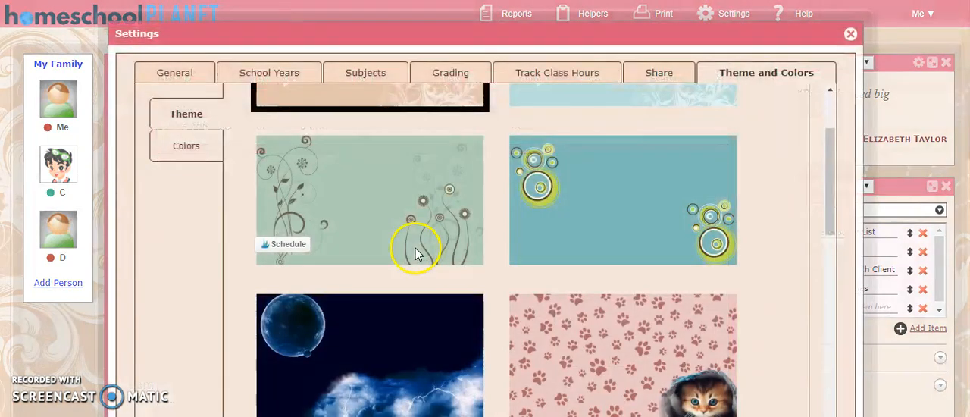
{"action": "scroll", "coordinate": [328, 203], "scroll_direction": "up", "scroll_amount": 3}
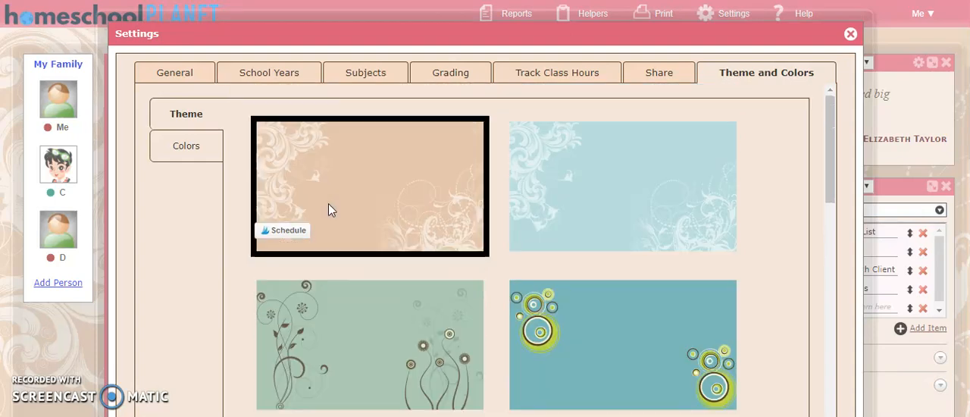
Look through the rest of the background theme gallery, from the first designs to the last ones.
{"action": "scroll", "coordinate": [595, 227], "scroll_direction": "down", "scroll_amount": 4}
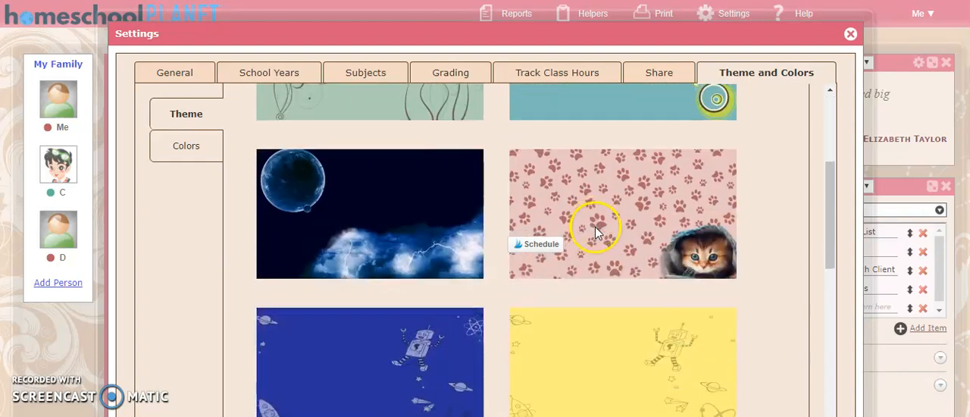
{"action": "scroll", "coordinate": [647, 211], "scroll_direction": "down", "scroll_amount": 6}
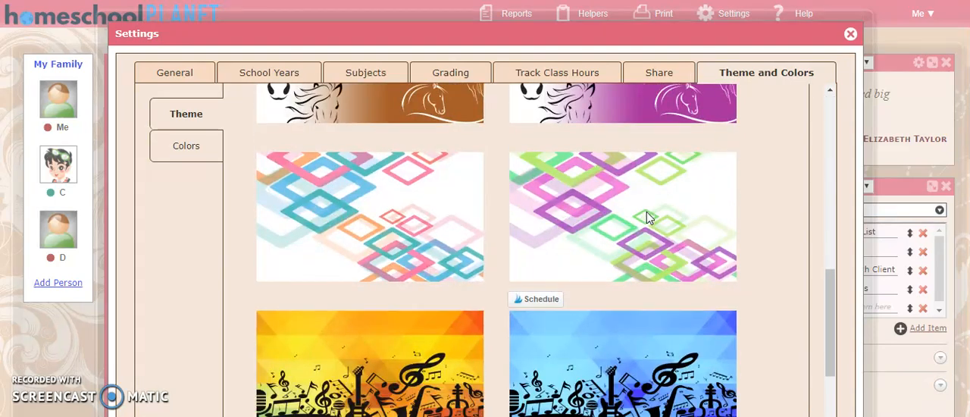
{"action": "scroll", "coordinate": [646, 214], "scroll_direction": "down", "scroll_amount": 10}
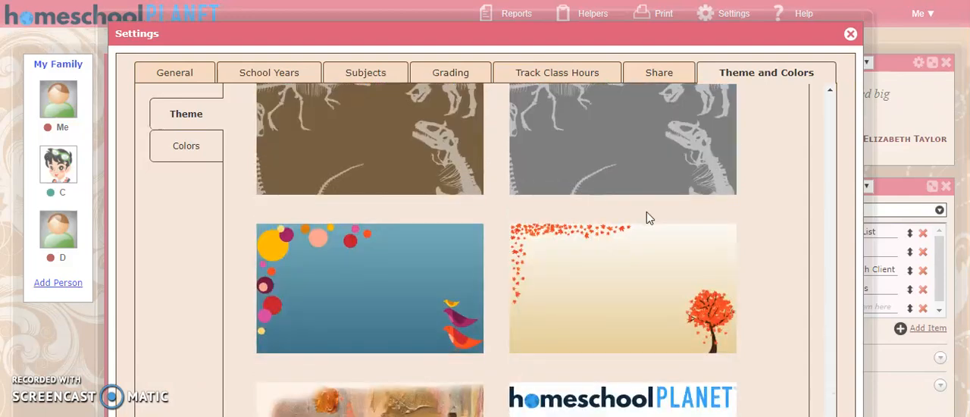
{"action": "scroll", "coordinate": [647, 218], "scroll_direction": "down", "scroll_amount": 2}
{"action": "scroll", "coordinate": [645, 217], "scroll_direction": "up", "scroll_amount": 4}
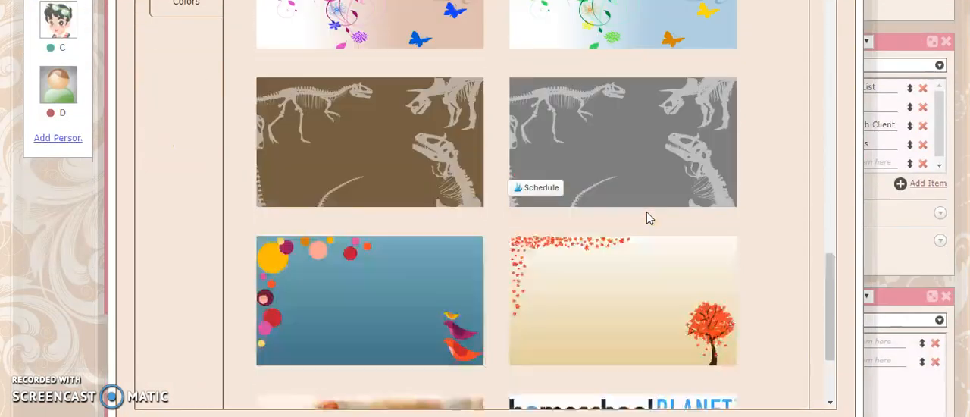
{"action": "scroll", "coordinate": [235, 72], "scroll_direction": "up", "scroll_amount": 9}
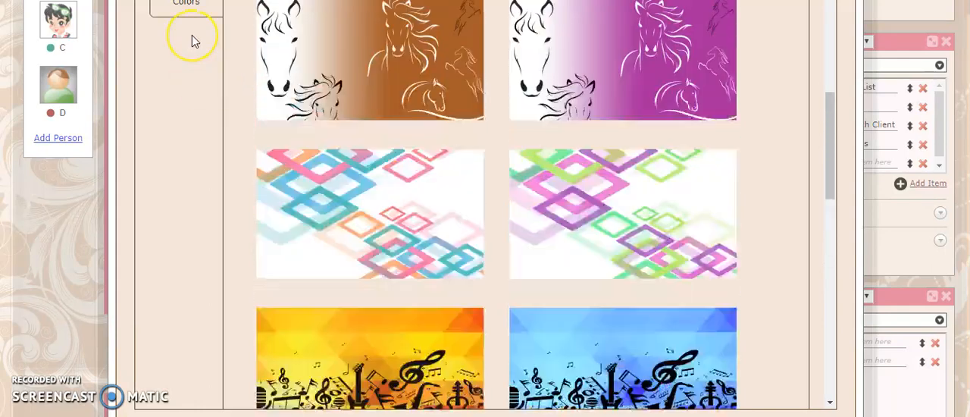
{"action": "scroll", "coordinate": [192, 35], "scroll_direction": "up", "scroll_amount": 6}
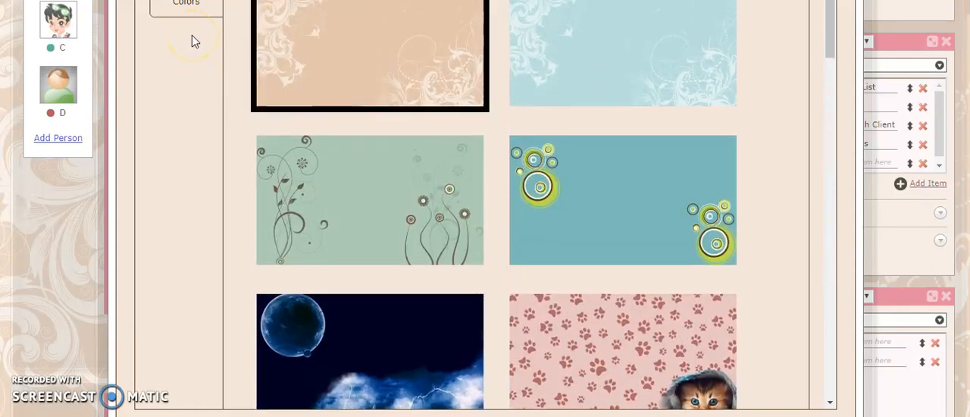
{"action": "scroll", "coordinate": [578, 129], "scroll_direction": "up", "scroll_amount": 2}
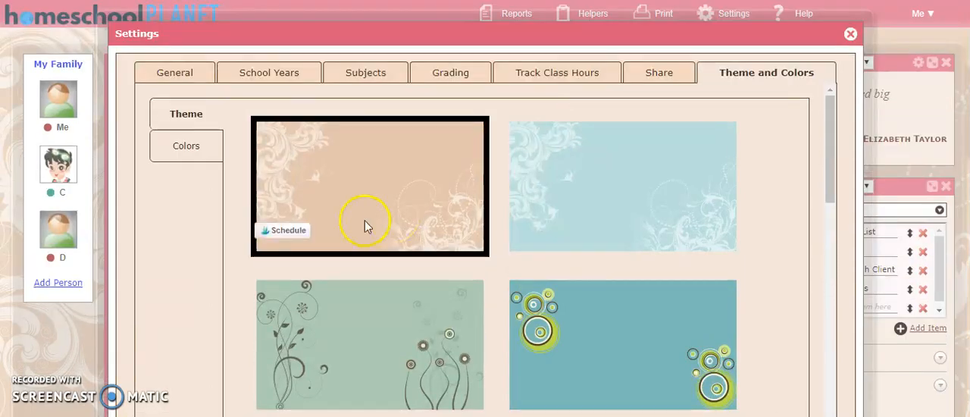
Review the color display settings for classes and activities, and close the Settings window.
{"action": "left_click", "coordinate": [193, 165]}
{"action": "scroll", "coordinate": [379, 217], "scroll_direction": "down", "scroll_amount": 3}
{"action": "scroll", "coordinate": [388, 227], "scroll_direction": "up", "scroll_amount": 3}
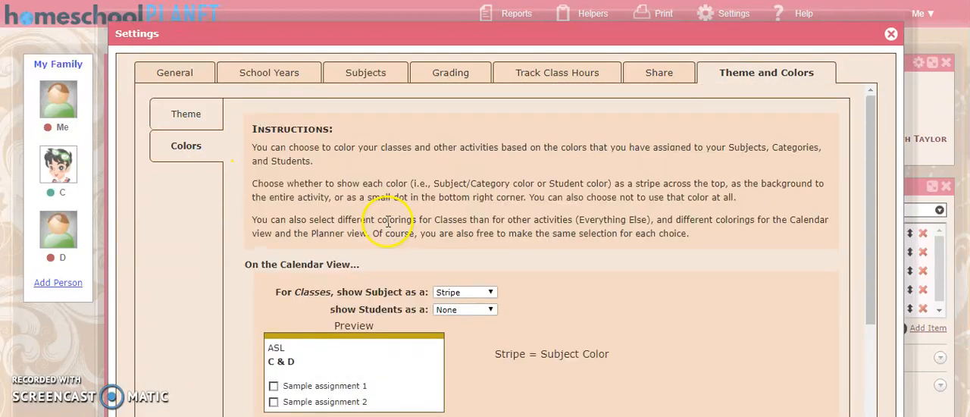
{"action": "left_click", "coordinate": [892, 36]}
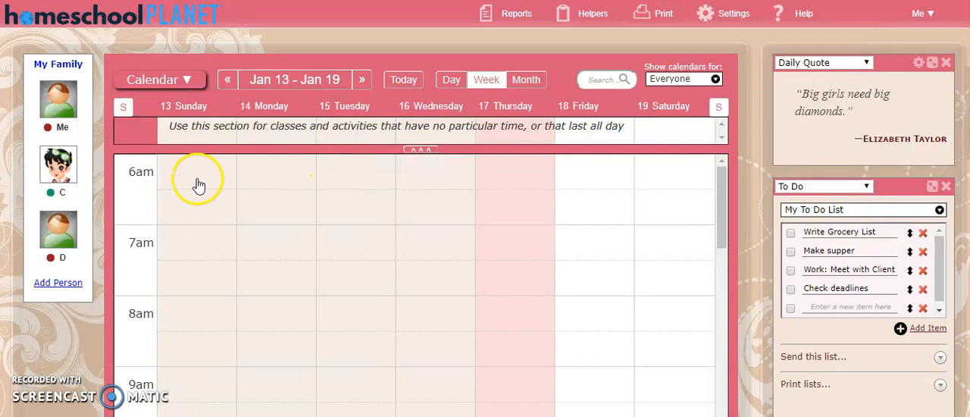
Create an "Everything Else" activity for Me named "Online Training" and assign it the blog work category.
{"action": "left_click", "coordinate": [65, 110]}
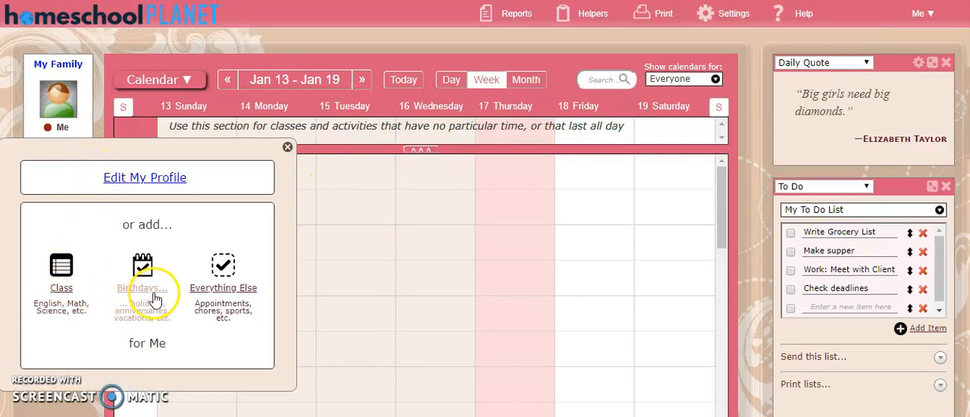
{"action": "left_click", "coordinate": [210, 291]}
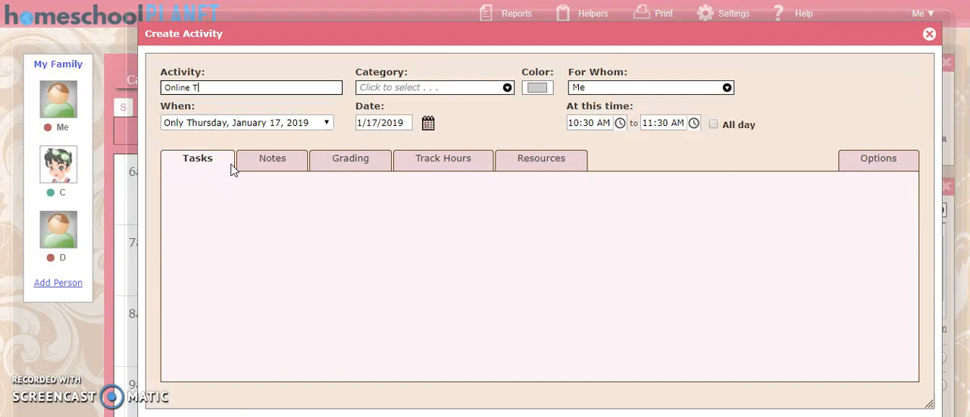
{"action": "left_click", "coordinate": [409, 88]}
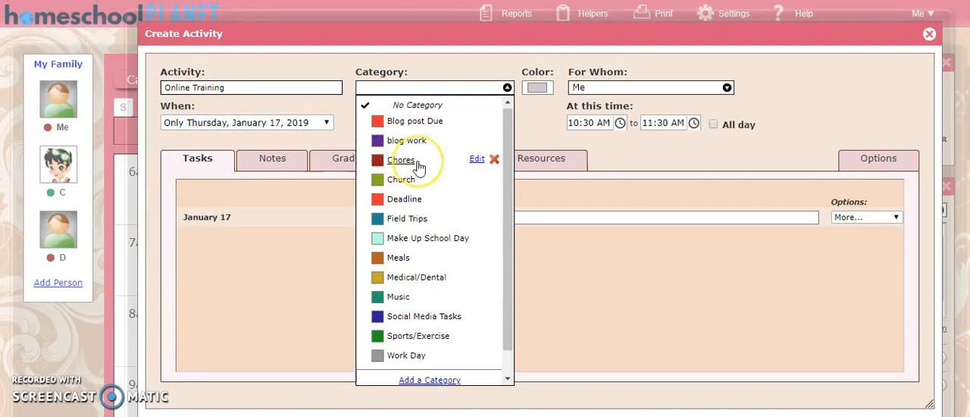
{"action": "scroll", "coordinate": [417, 163], "scroll_direction": "down", "scroll_amount": 1}
{"action": "scroll", "coordinate": [418, 163], "scroll_direction": "up", "scroll_amount": 1}
{"action": "scroll", "coordinate": [422, 167], "scroll_direction": "down", "scroll_amount": 1}
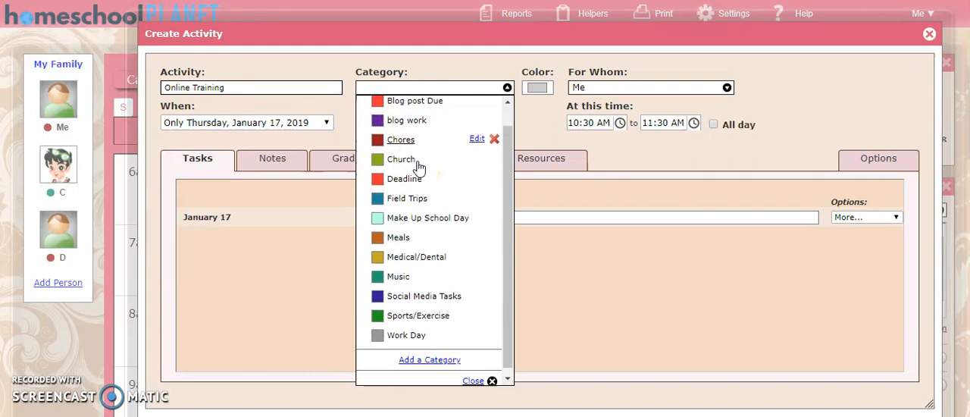
{"action": "left_click", "coordinate": [425, 355]}
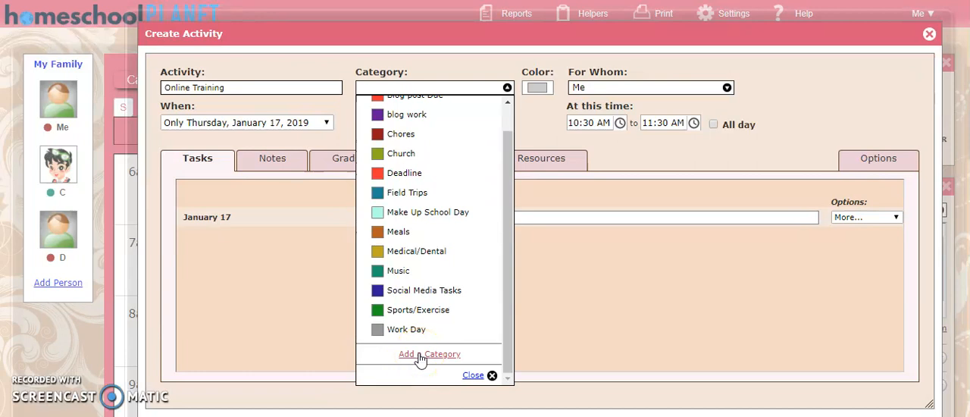
{"action": "scroll", "coordinate": [430, 250], "scroll_direction": "up", "scroll_amount": 1}
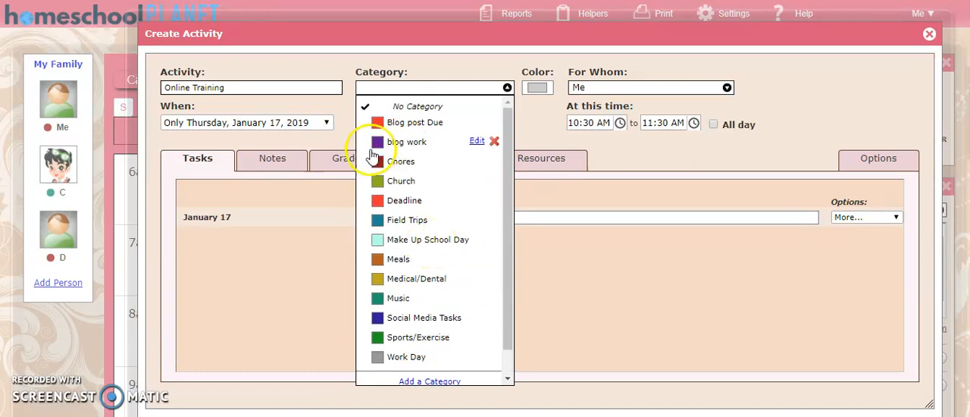
{"action": "left_click", "coordinate": [401, 143]}
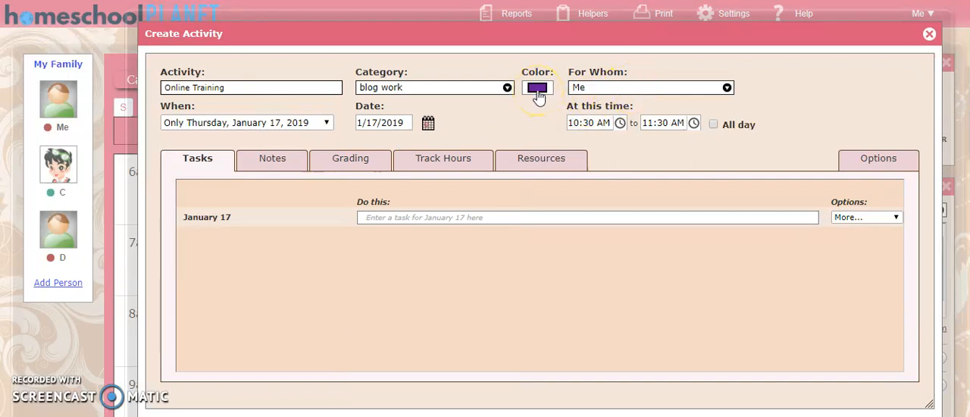
Keep the activity assigned to Me and enter the January 17 task "Log in 3 minutes early, have a notebook and pen".
{"action": "left_click", "coordinate": [681, 94]}
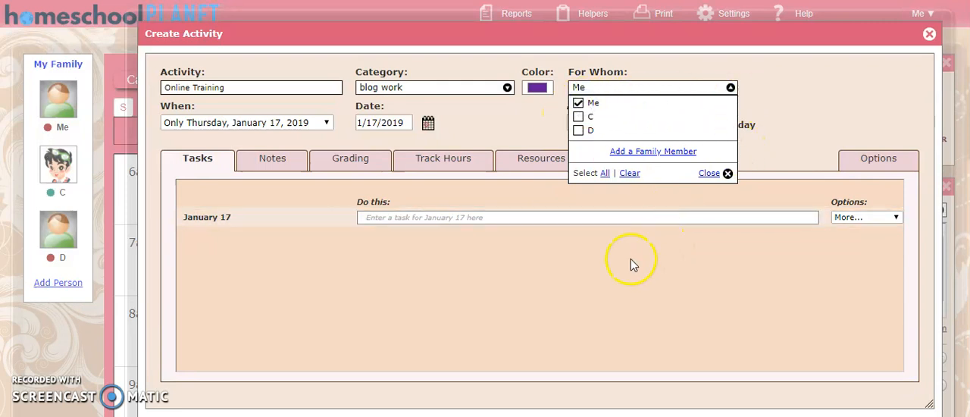
{"action": "left_click", "coordinate": [709, 174]}
{"action": "left_click", "coordinate": [373, 217]}
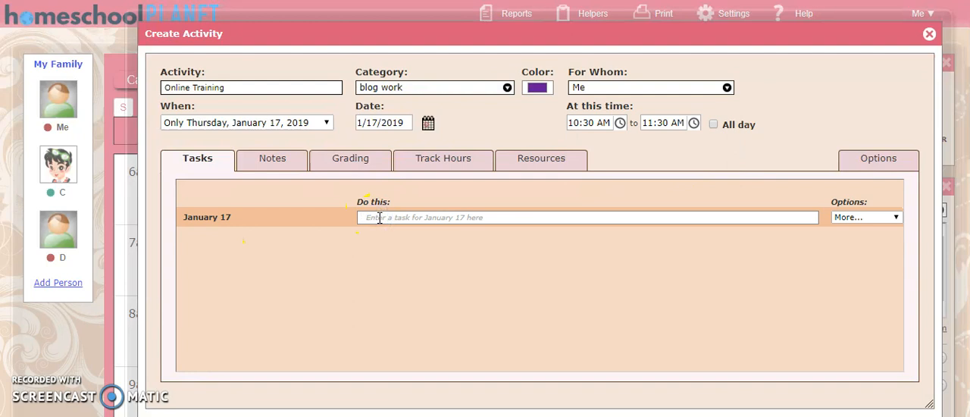
{"action": "type", "text": "Lo"}
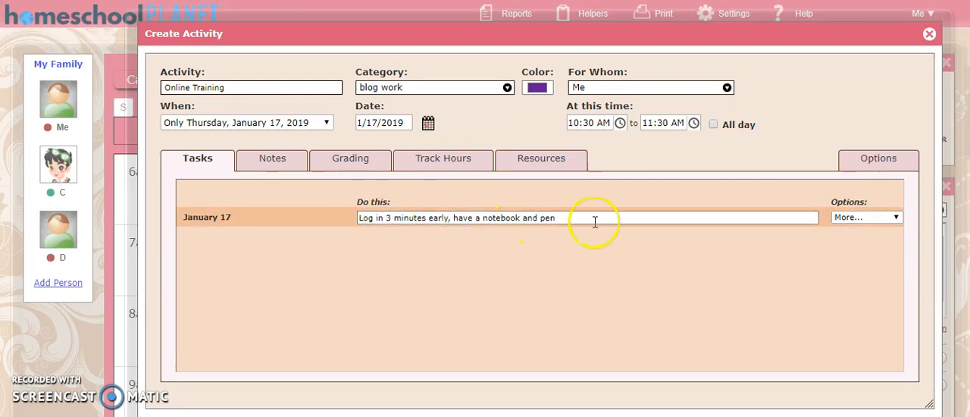
Examine the additional options offered for the January 17 task, such as reminders, web sites, files and resources.
{"action": "left_click", "coordinate": [850, 220]}
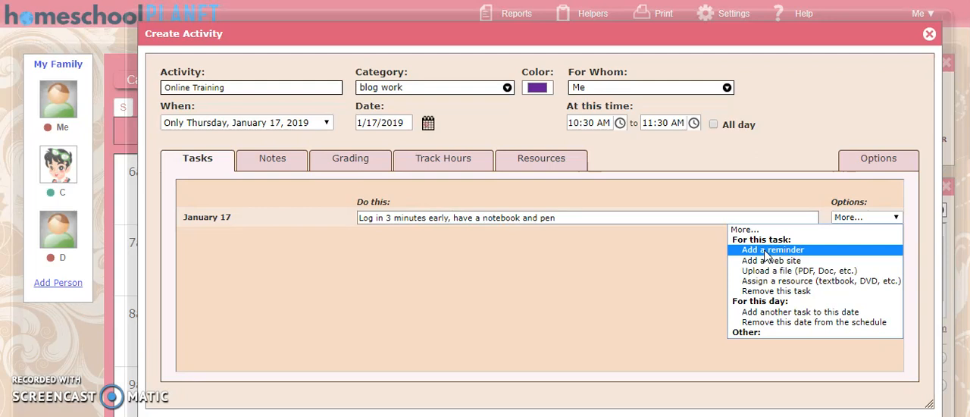
{"action": "left_click", "coordinate": [775, 284]}
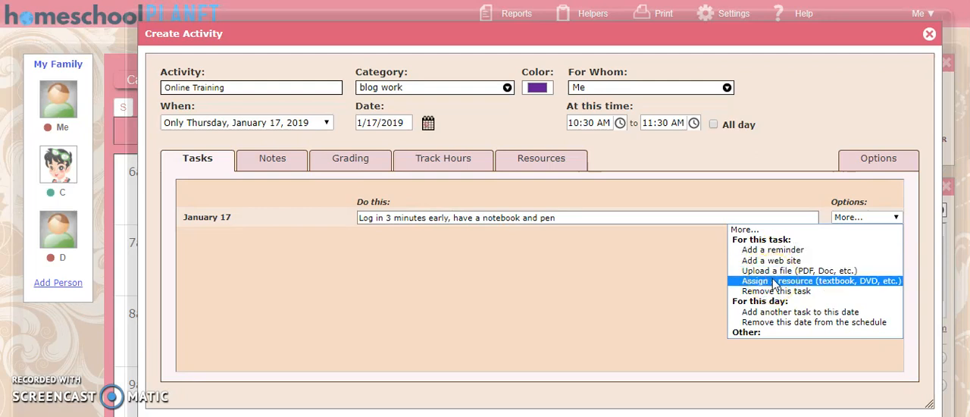
{"action": "left_click", "coordinate": [773, 294]}
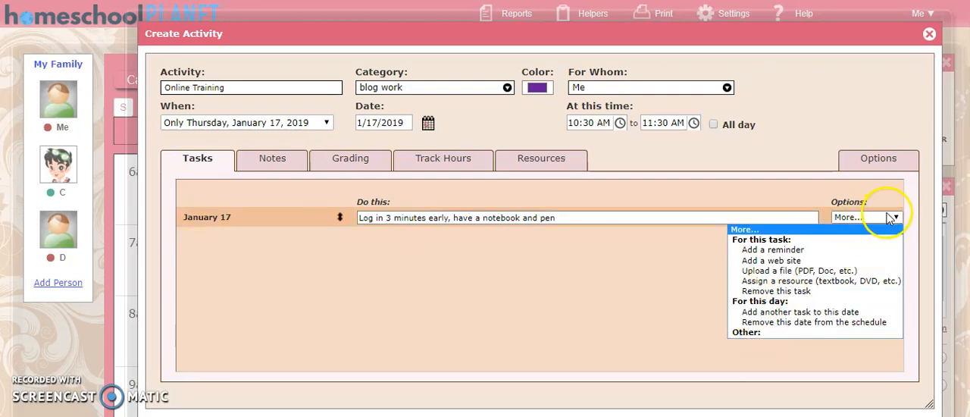
{"action": "left_click", "coordinate": [513, 281]}
Review the activity's Notes, Grading, Track Hours and Resources sections.
{"action": "left_click", "coordinate": [284, 161]}
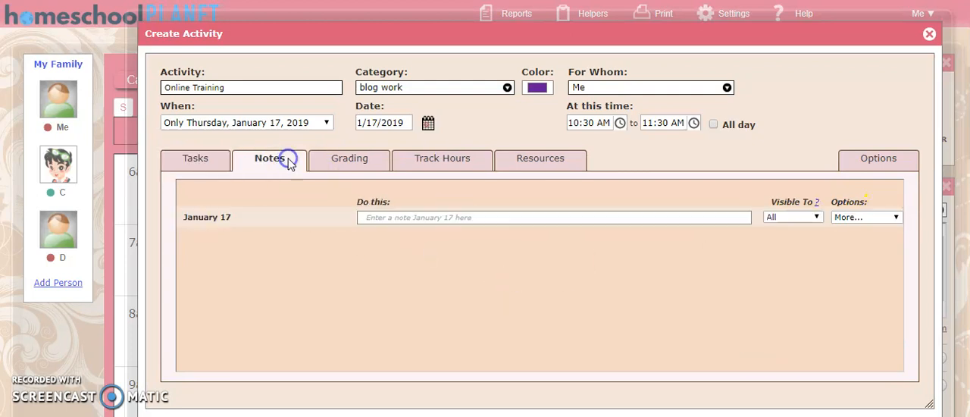
{"action": "left_click", "coordinate": [383, 219]}
{"action": "left_click", "coordinate": [362, 168]}
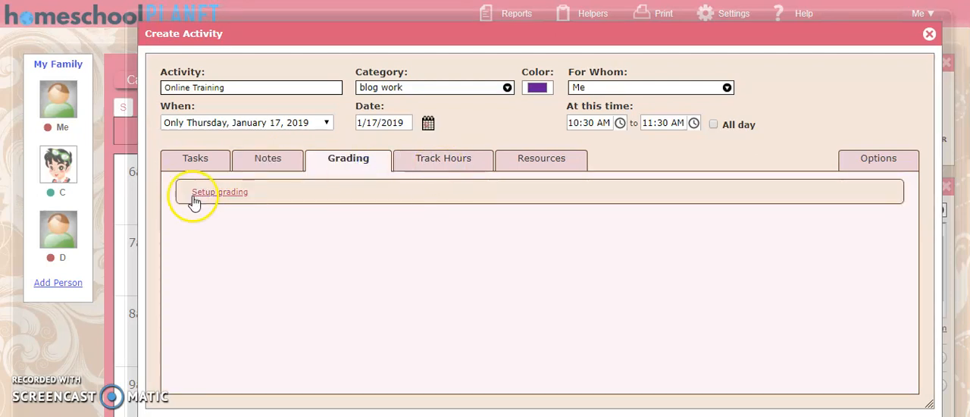
{"action": "left_click", "coordinate": [454, 165]}
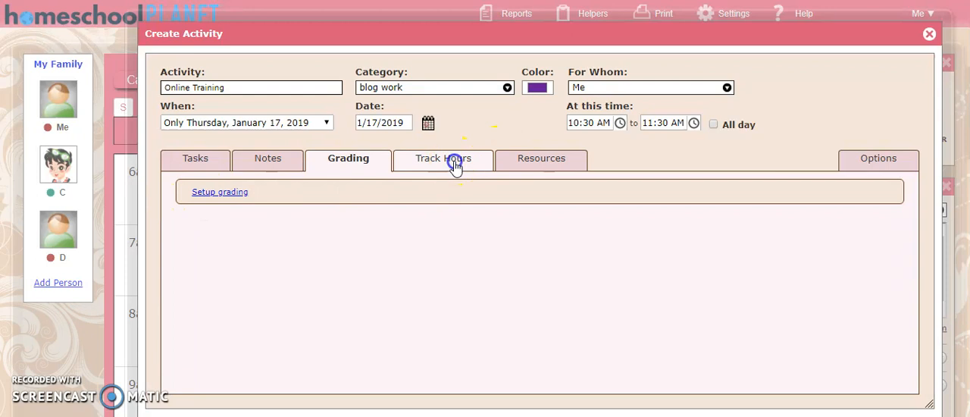
{"action": "left_click", "coordinate": [524, 164]}
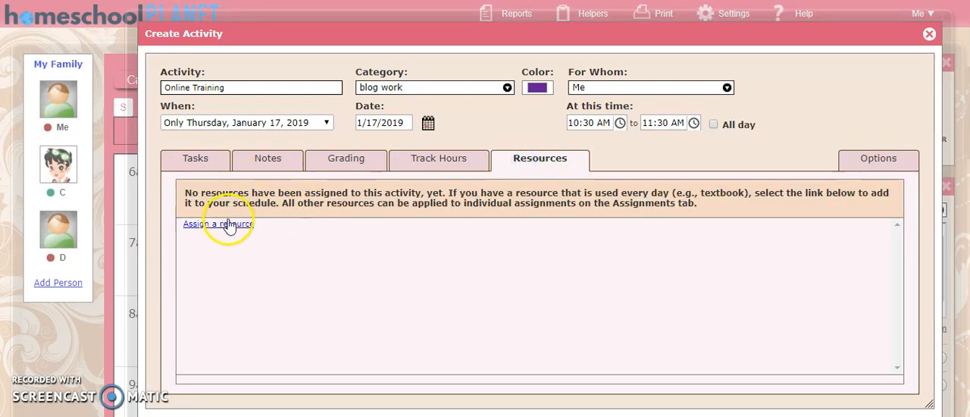
{"action": "left_click", "coordinate": [232, 227]}
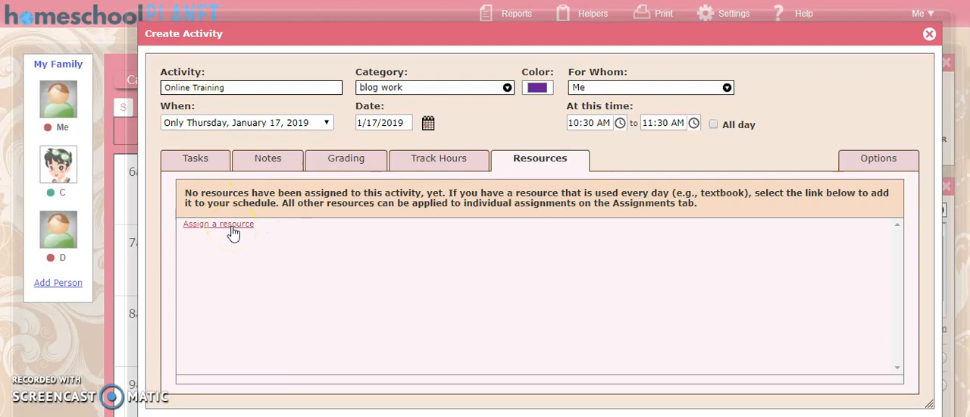
Go back to the activity's tasks and examine the weekly, monthly and other recurrence choices.
{"action": "left_click", "coordinate": [196, 161]}
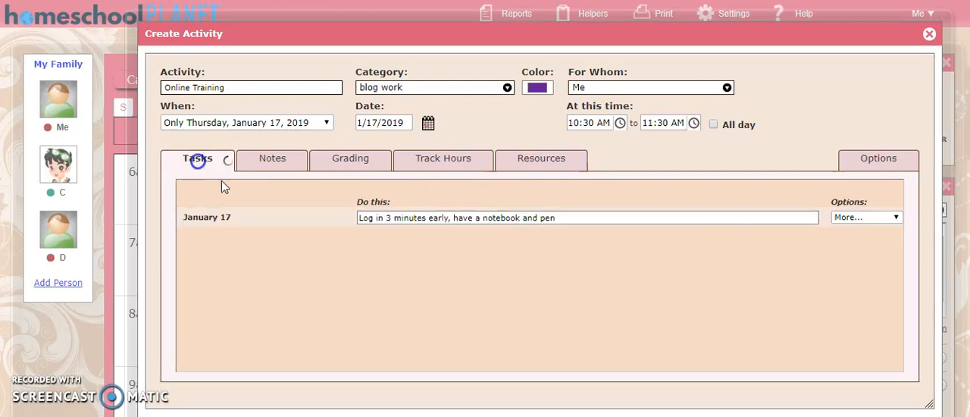
{"action": "left_click", "coordinate": [259, 125]}
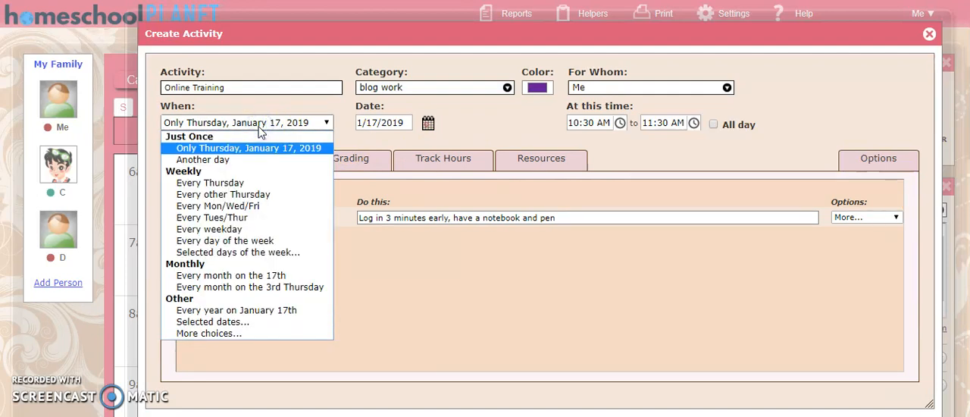
{"action": "left_click", "coordinate": [252, 197]}
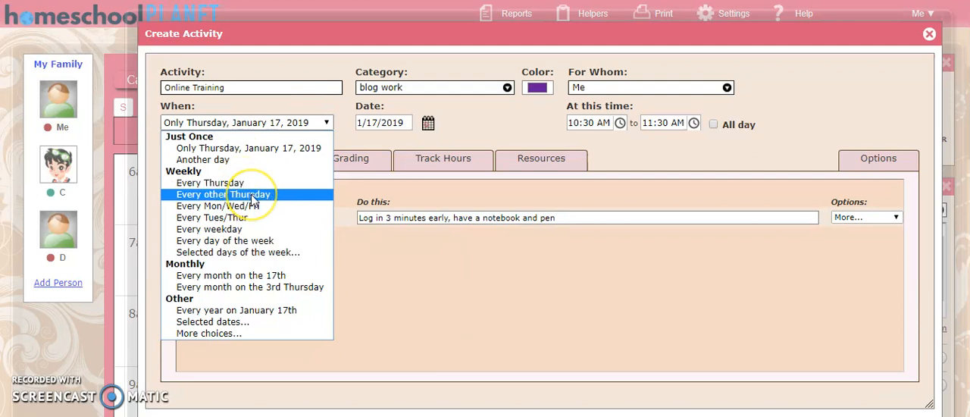
{"action": "left_click", "coordinate": [255, 208]}
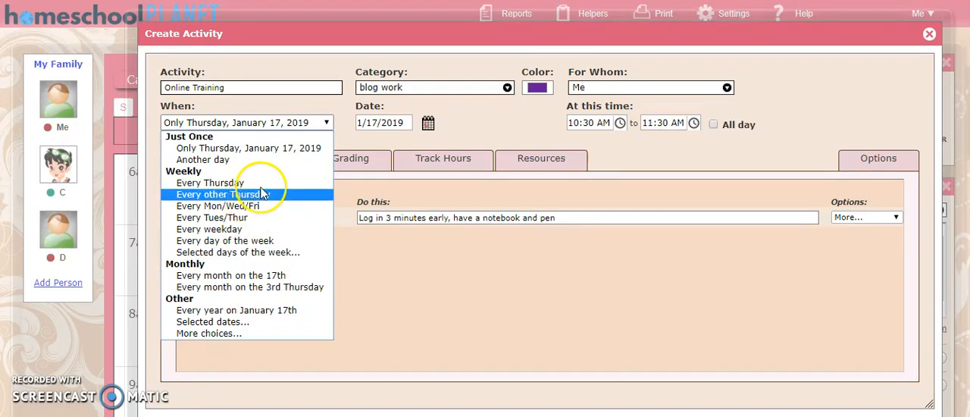
Move the Online Training activity to January 14, 2019 and accept the assignment date change.
{"action": "left_click", "coordinate": [428, 125]}
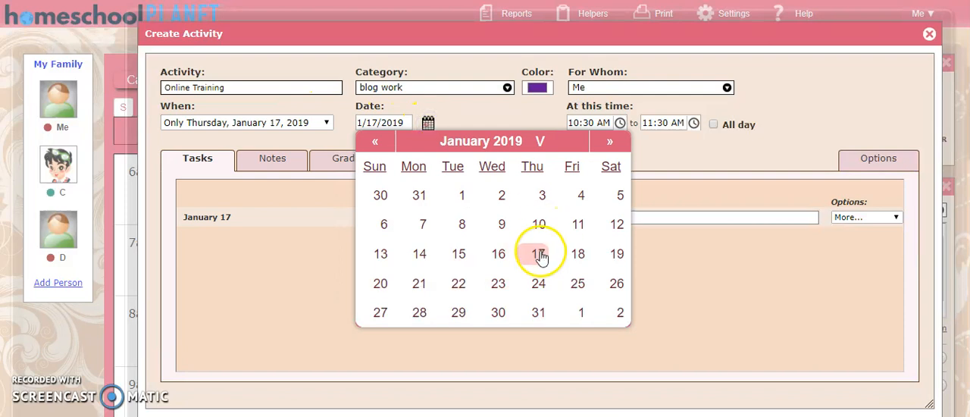
{"action": "left_click", "coordinate": [421, 255]}
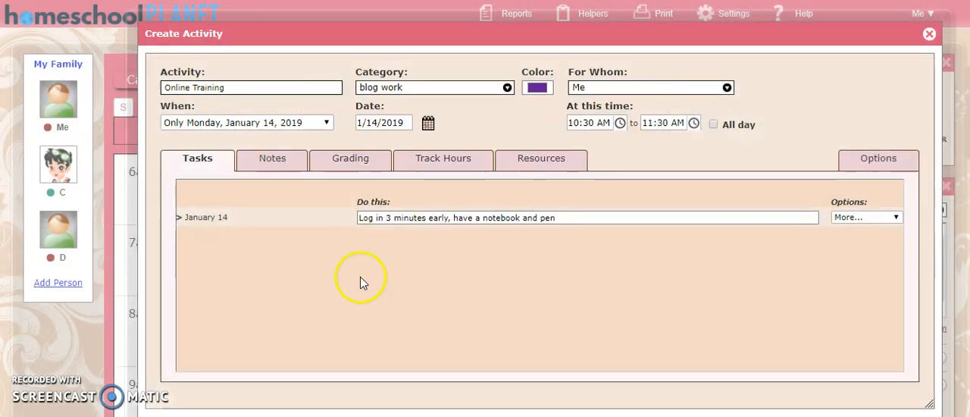
{"action": "left_click", "coordinate": [617, 259]}
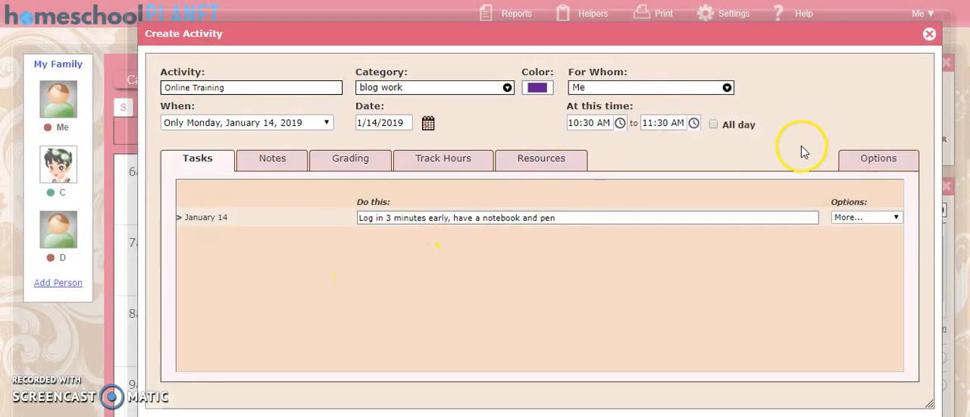
{"action": "scroll", "coordinate": [803, 149], "scroll_direction": "down", "scroll_amount": 2}
{"action": "scroll", "coordinate": [803, 149], "scroll_direction": "down", "scroll_amount": 2}
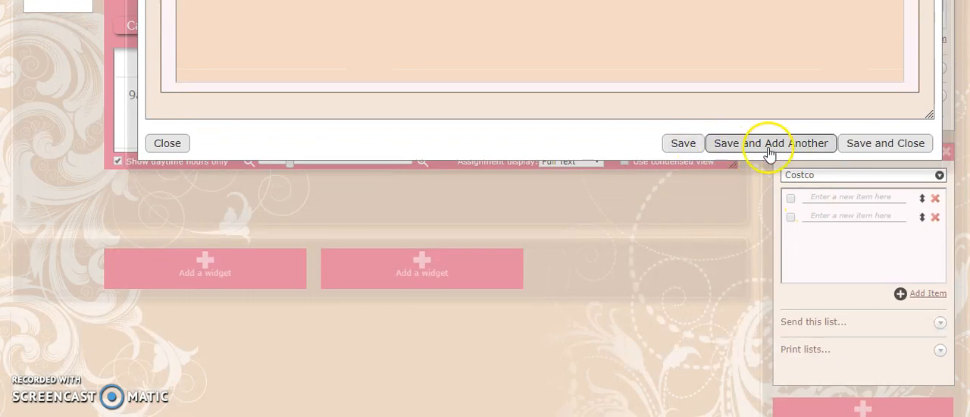
Save the Online Training activity for January 14 and close it.
{"action": "left_click", "coordinate": [675, 150]}
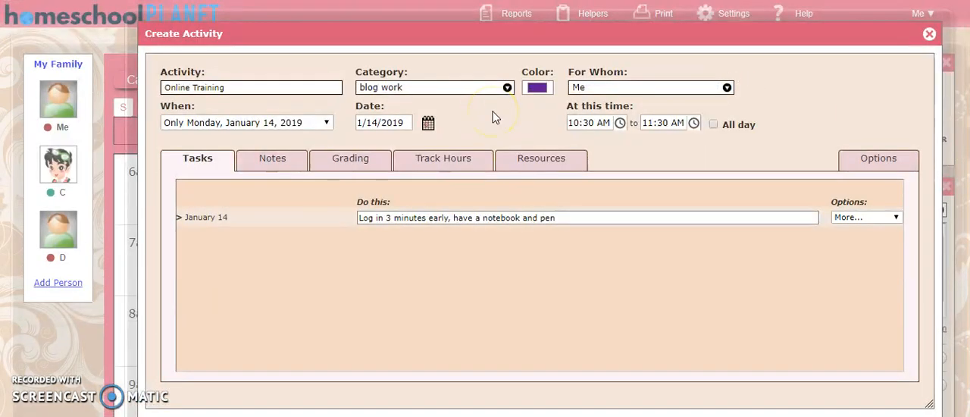
{"action": "scroll", "coordinate": [389, 190], "scroll_direction": "down", "scroll_amount": 3}
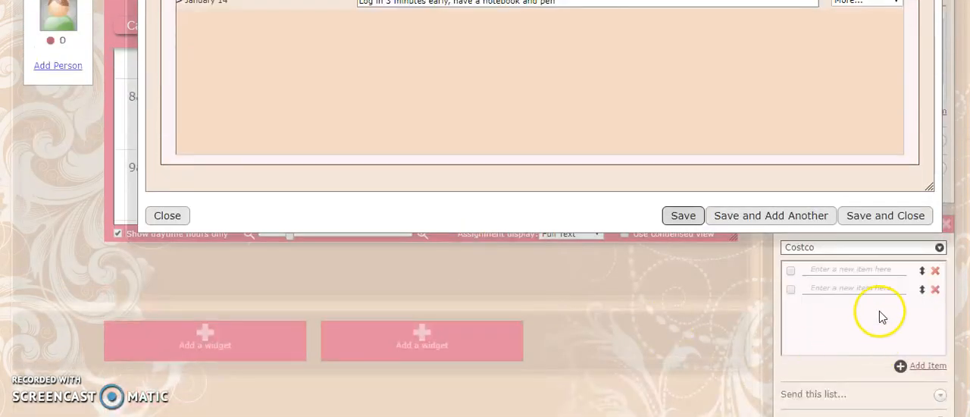
{"action": "left_click", "coordinate": [864, 216]}
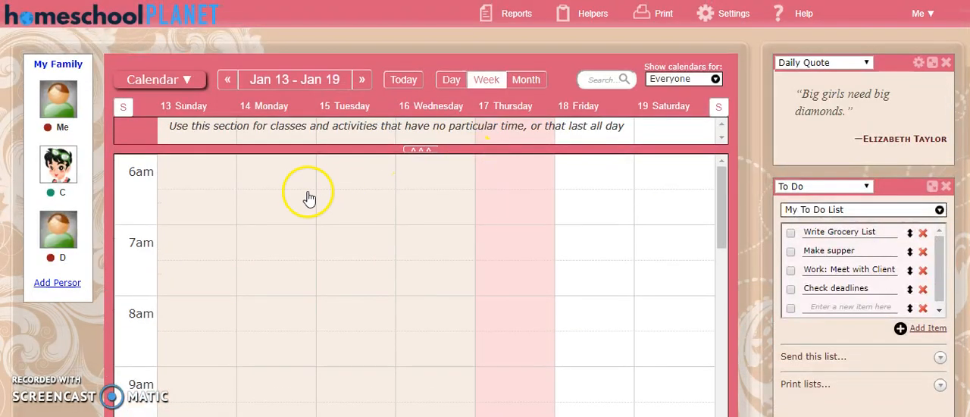
Find Online Training on Monday, January 14, mark its log-in task as complete and close the activity's details.
{"action": "scroll", "coordinate": [215, 205], "scroll_direction": "down", "scroll_amount": 4}
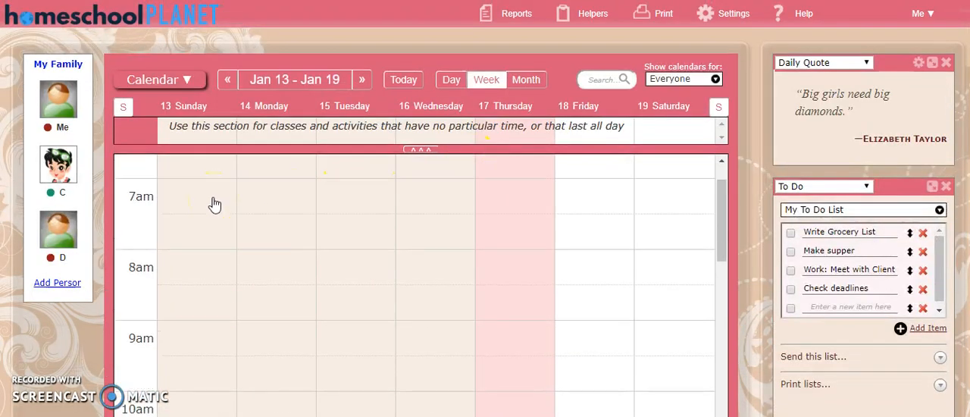
{"action": "left_click", "coordinate": [185, 230]}
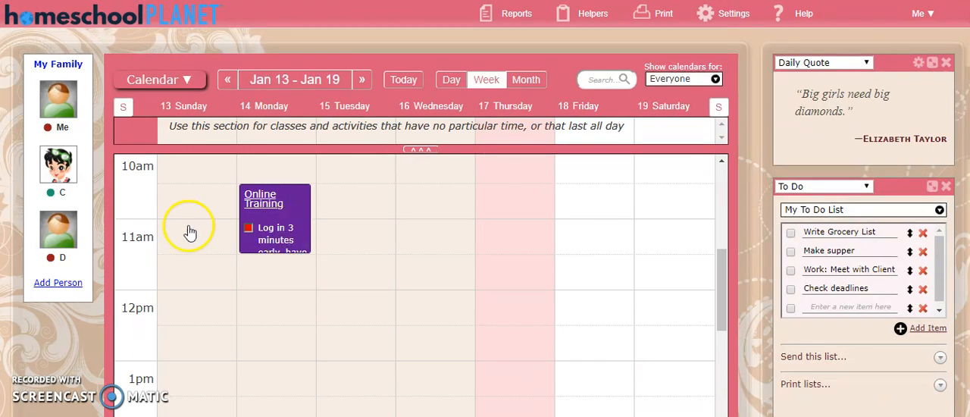
{"action": "left_click", "coordinate": [266, 227]}
{"action": "left_click_drag", "start_coordinate": [266, 232], "coordinate": [277, 244]}
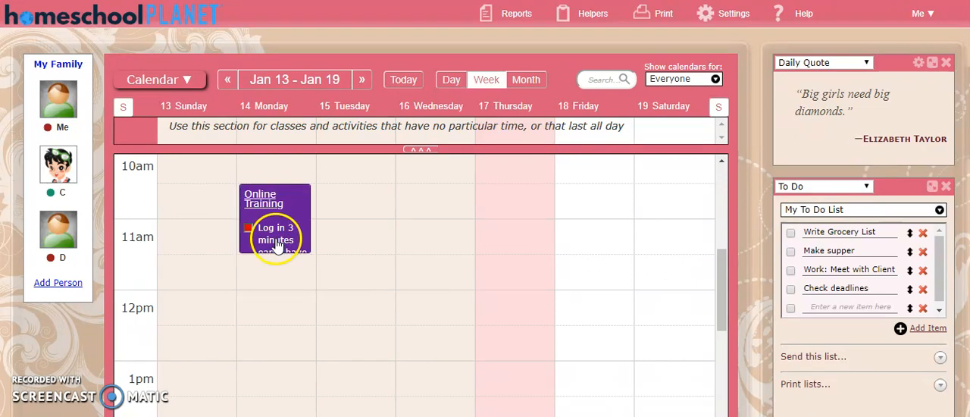
{"action": "left_click", "coordinate": [265, 200]}
{"action": "mouse_move", "coordinate": [434, 81]}
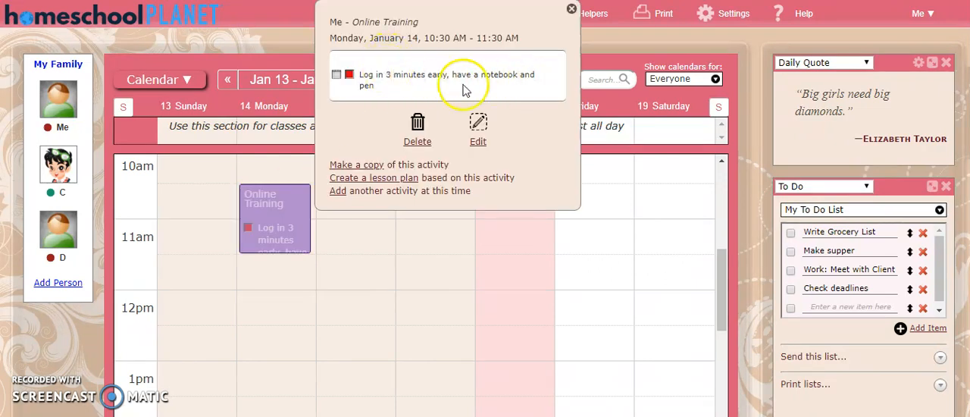
{"action": "left_click", "coordinate": [336, 75]}
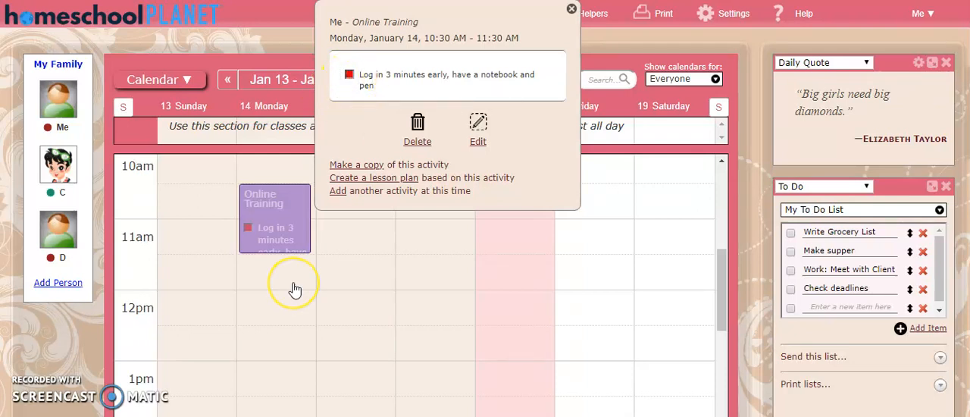
{"action": "left_click", "coordinate": [572, 9]}
{"action": "scroll", "coordinate": [343, 230], "scroll_direction": "down", "scroll_amount": 1}
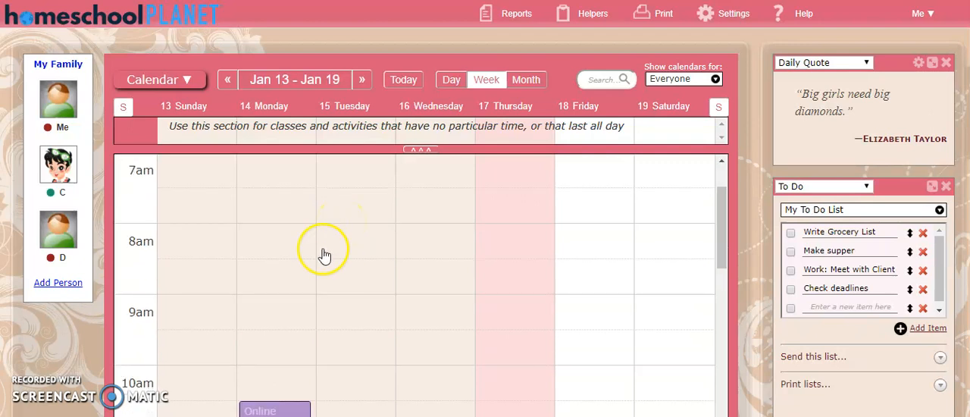
{"action": "scroll", "coordinate": [324, 256], "scroll_direction": "down", "scroll_amount": 8}
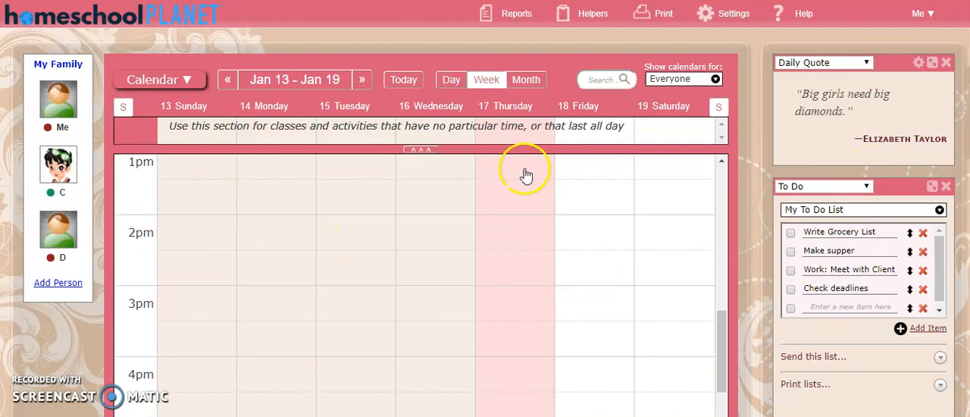
{"action": "scroll", "coordinate": [528, 217], "scroll_direction": "down", "scroll_amount": 5}
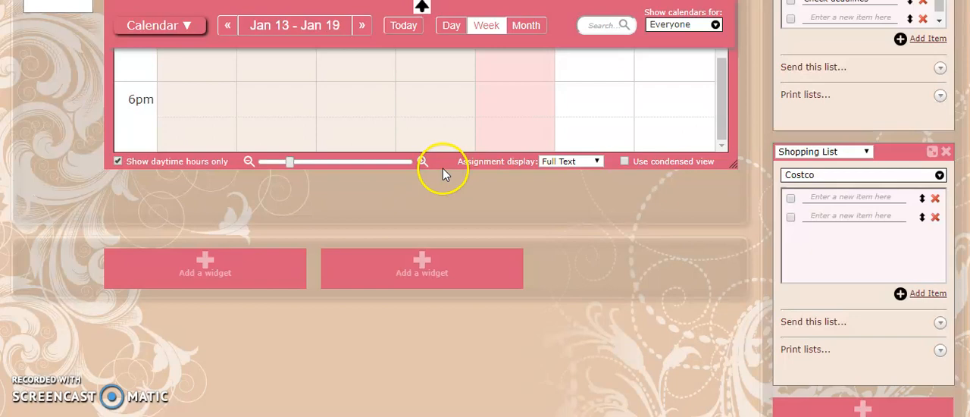
{"action": "scroll", "coordinate": [444, 175], "scroll_direction": "up", "scroll_amount": 1}
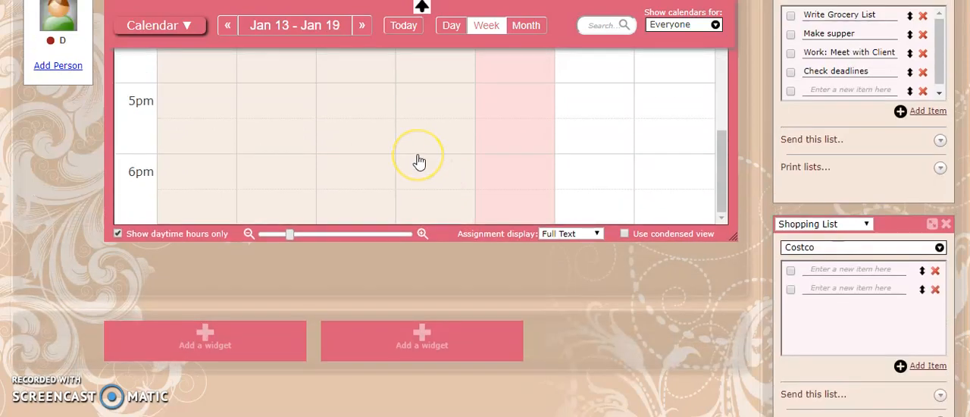
{"action": "scroll", "coordinate": [419, 161], "scroll_direction": "up", "scroll_amount": 5}
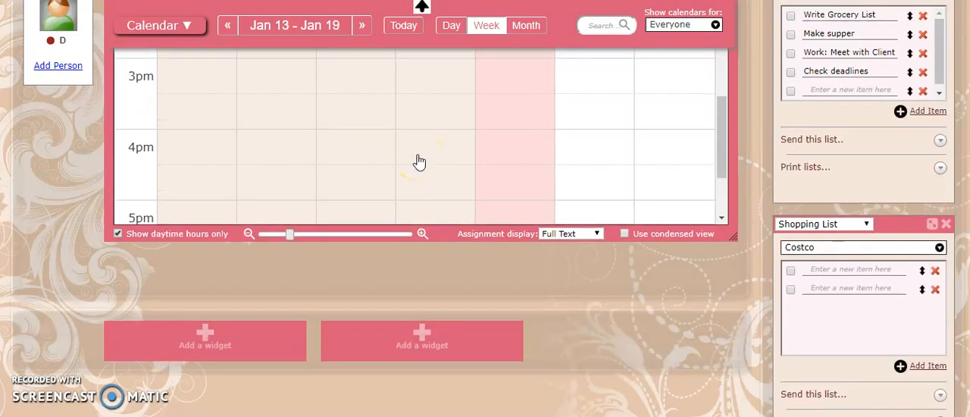
Review the widget types available in place of Daily Quote, and remove the Daily Quote widget.
{"action": "scroll", "coordinate": [773, 182], "scroll_direction": "up", "scroll_amount": 2}
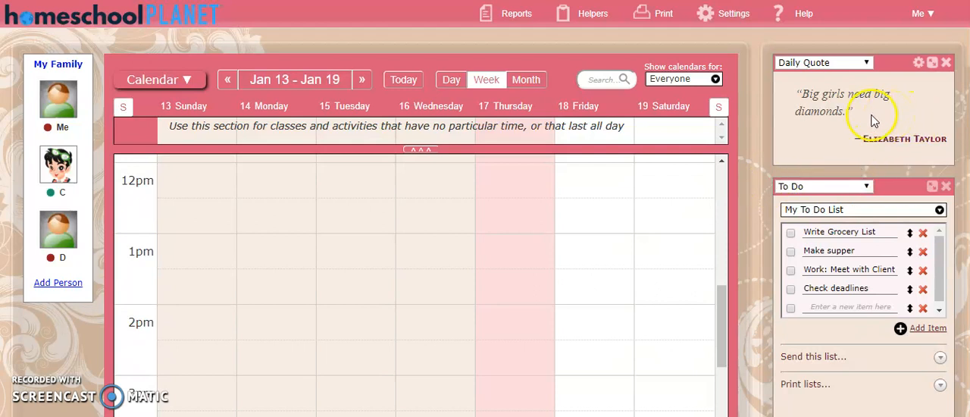
{"action": "left_click", "coordinate": [866, 64]}
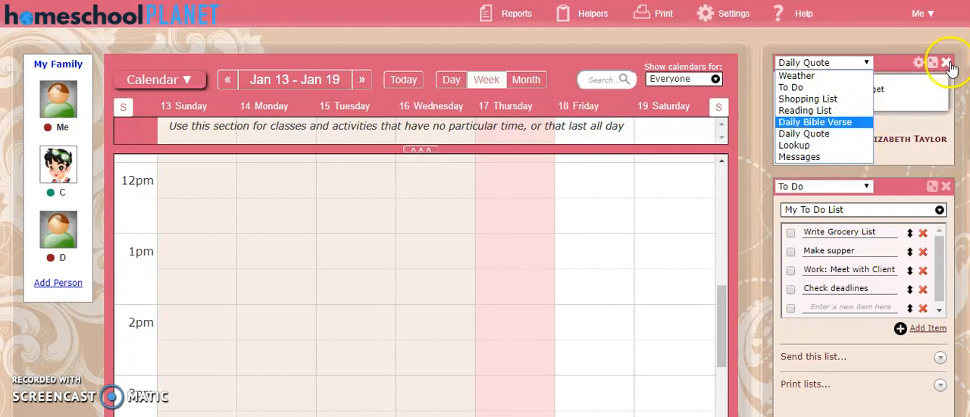
{"action": "left_click", "coordinate": [870, 62]}
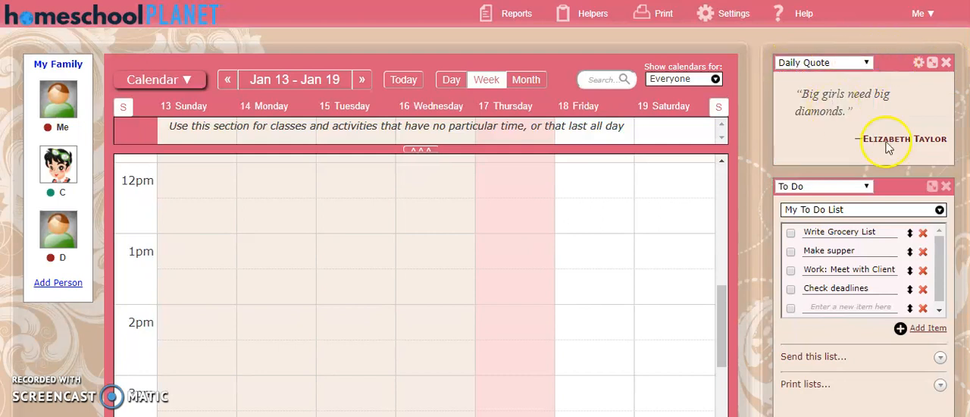
{"action": "left_click", "coordinate": [948, 64]}
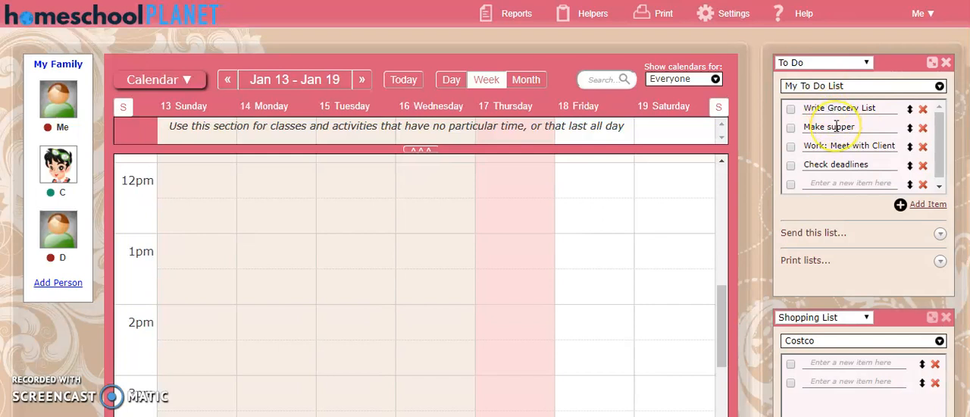
Mark Write Grocery List, Make supper and Check deadlines as done in My To Do List.
{"action": "scroll", "coordinate": [837, 126], "scroll_direction": "down", "scroll_amount": 1}
{"action": "scroll", "coordinate": [836, 126], "scroll_direction": "up", "scroll_amount": 1}
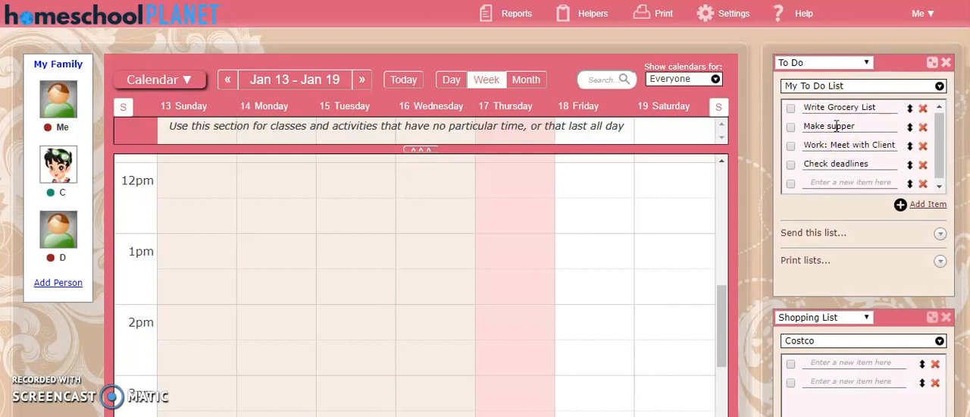
{"action": "left_click", "coordinate": [791, 108]}
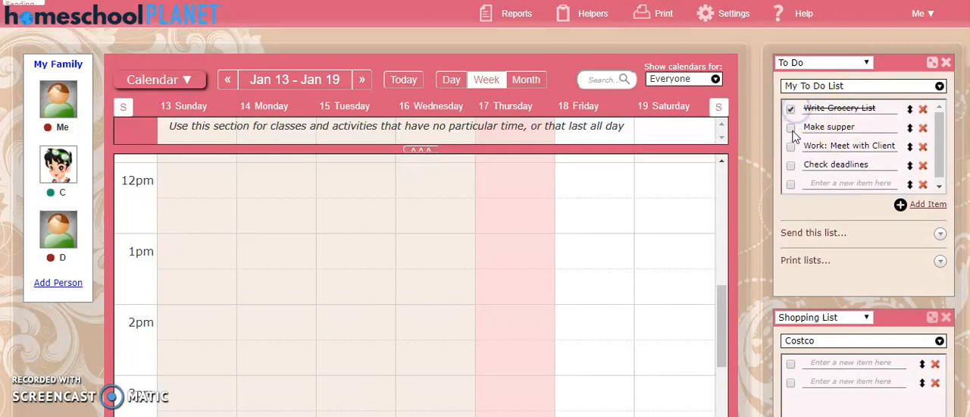
{"action": "left_click", "coordinate": [792, 131]}
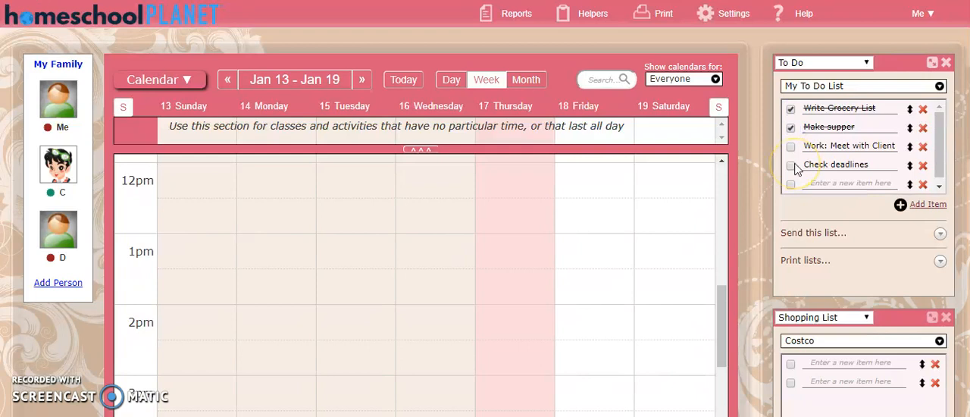
{"action": "left_click", "coordinate": [790, 165]}
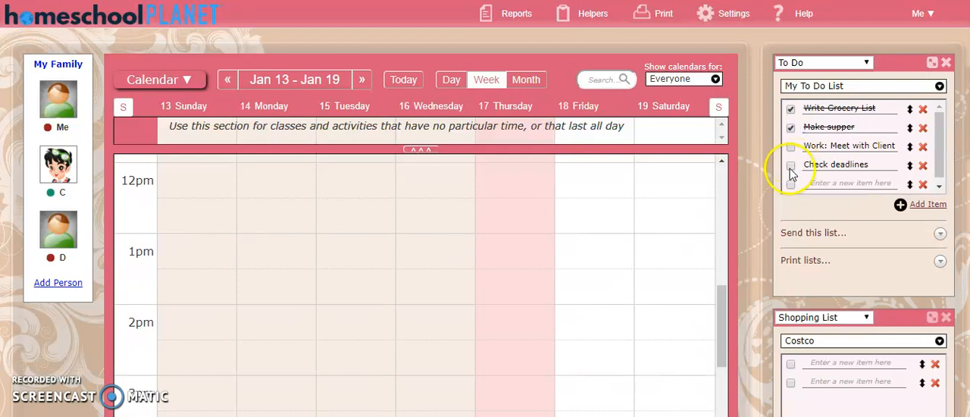
Add the item "Check in my FB Group" to My To Do List.
{"action": "scroll", "coordinate": [852, 172], "scroll_direction": "down", "scroll_amount": 1}
{"action": "left_click", "coordinate": [838, 180]}
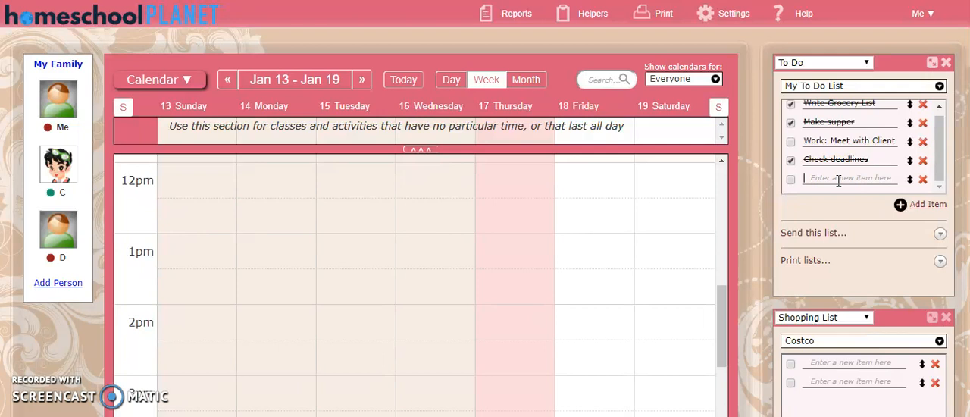
{"action": "type", "text": "Check in my FB Group"}
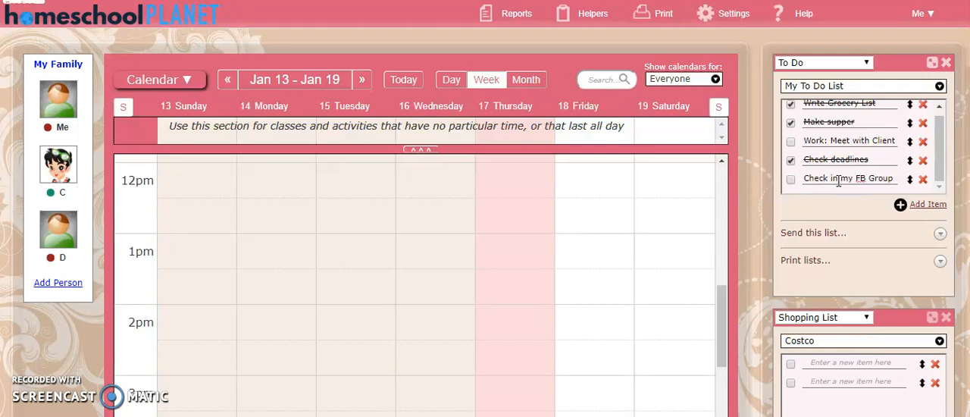
Expand the To Do list's sending options and check which recipients are offered.
{"action": "left_click", "coordinate": [814, 235]}
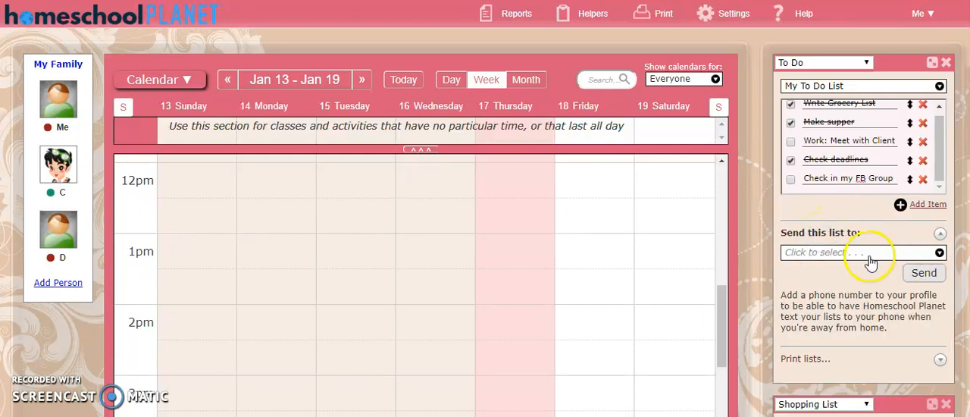
{"action": "left_click", "coordinate": [863, 254]}
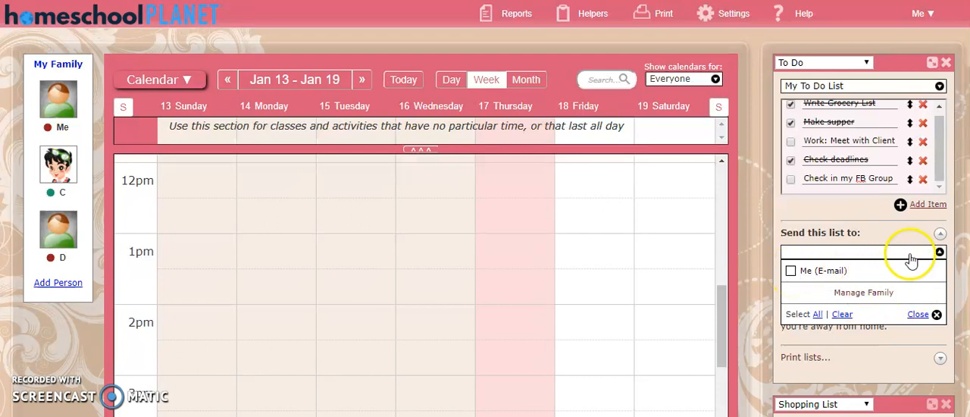
{"action": "left_click", "coordinate": [940, 253]}
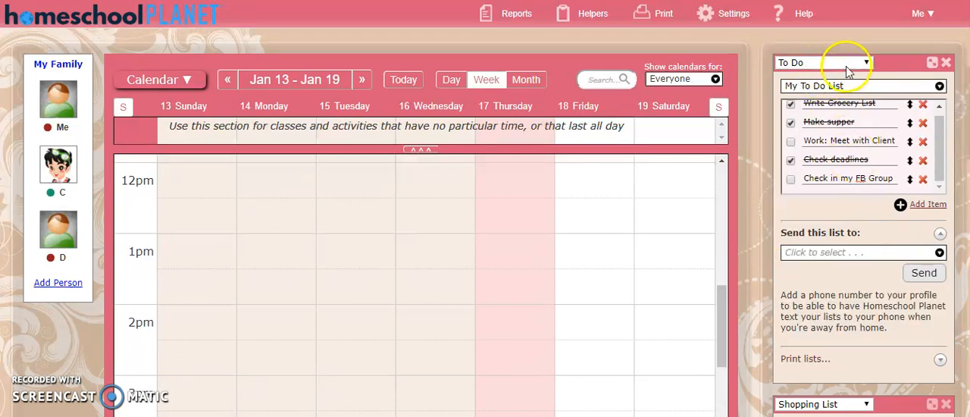
Look over the To Do and Shopping List widgets and the spaces for adding further widgets.
{"action": "scroll", "coordinate": [834, 152], "scroll_direction": "down", "scroll_amount": 4}
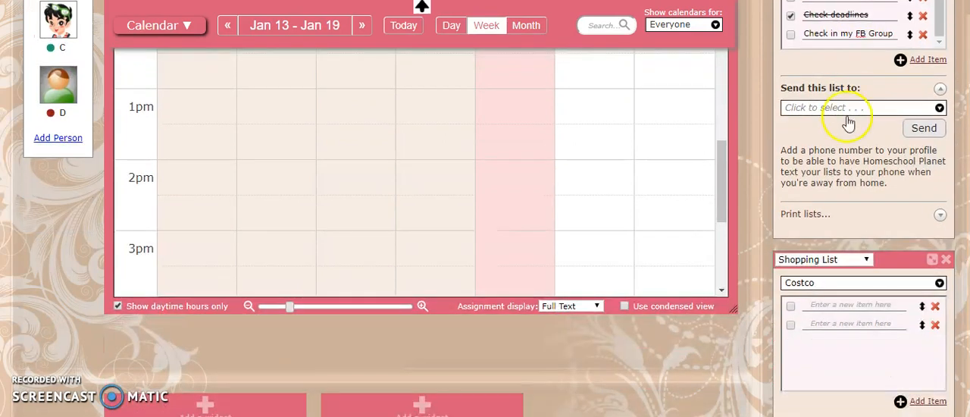
{"action": "scroll", "coordinate": [806, 196], "scroll_direction": "up", "scroll_amount": 4}
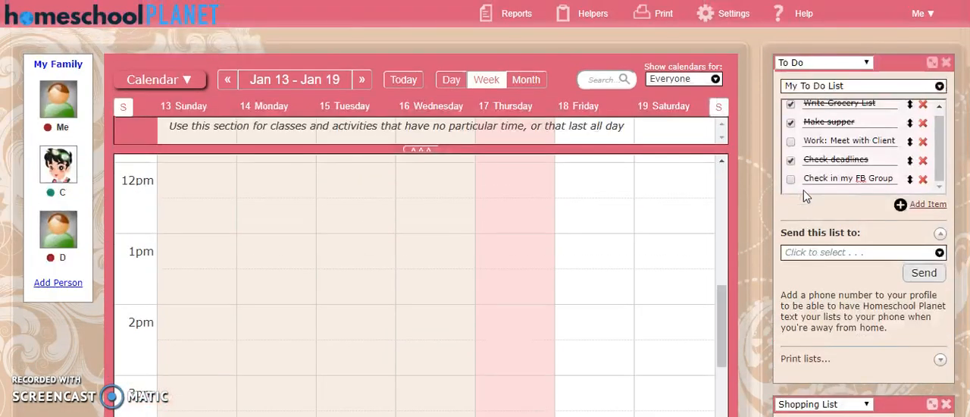
{"action": "left_click", "coordinate": [845, 174]}
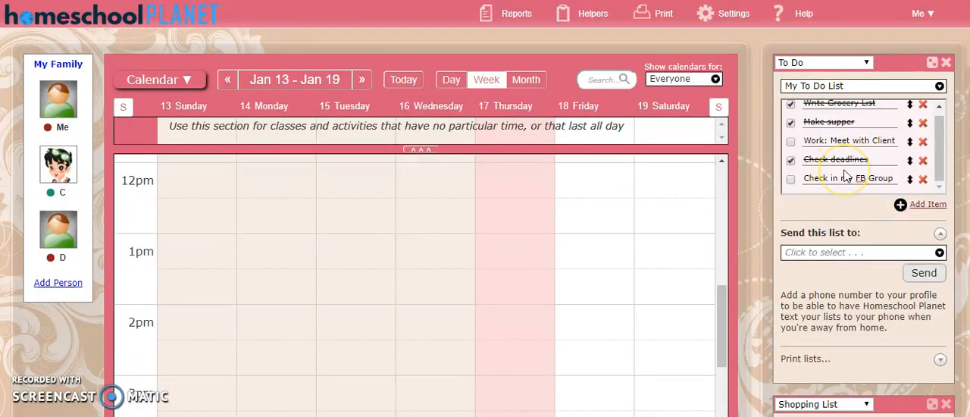
{"action": "scroll", "coordinate": [846, 175], "scroll_direction": "down", "scroll_amount": 1}
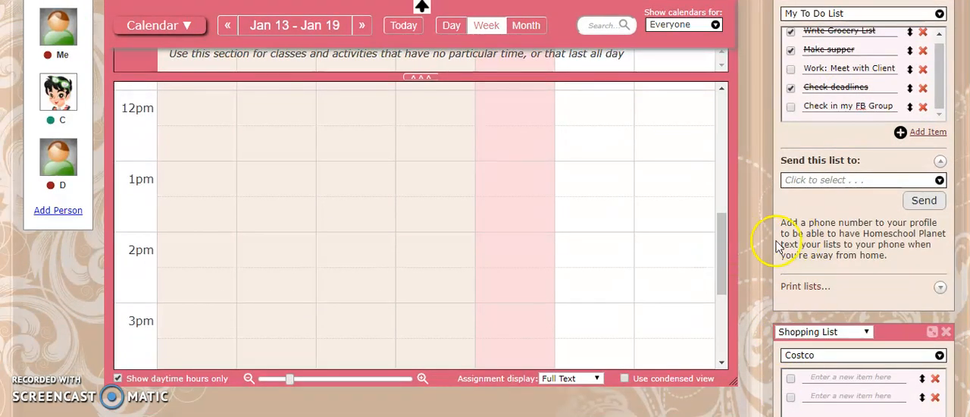
{"action": "scroll", "coordinate": [783, 250], "scroll_direction": "down", "scroll_amount": 3}
{"action": "left_click", "coordinate": [596, 281]}
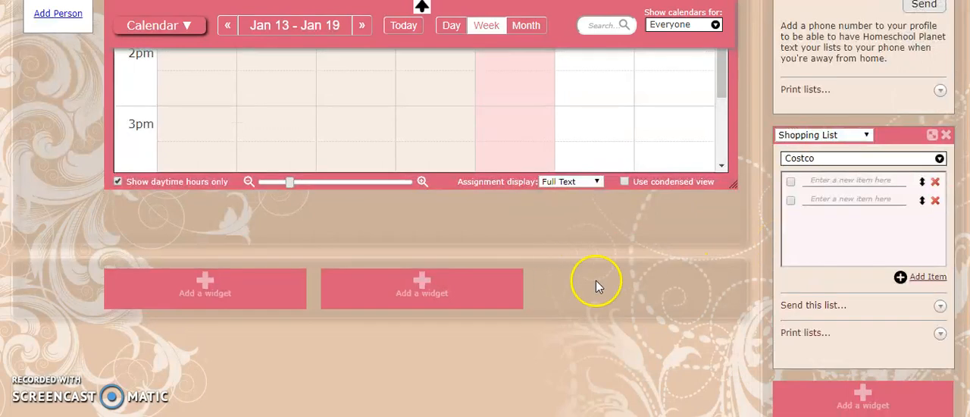
{"action": "scroll", "coordinate": [797, 162], "scroll_direction": "up", "scroll_amount": 4}
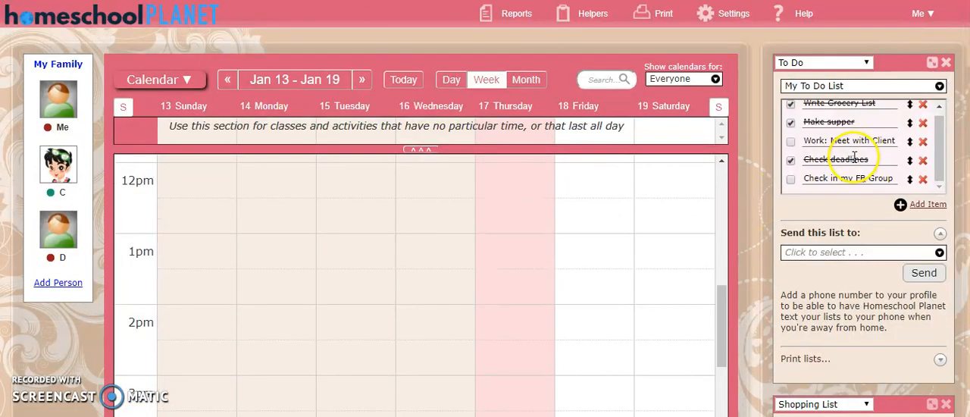
{"action": "scroll", "coordinate": [806, 152], "scroll_direction": "down", "scroll_amount": 4}
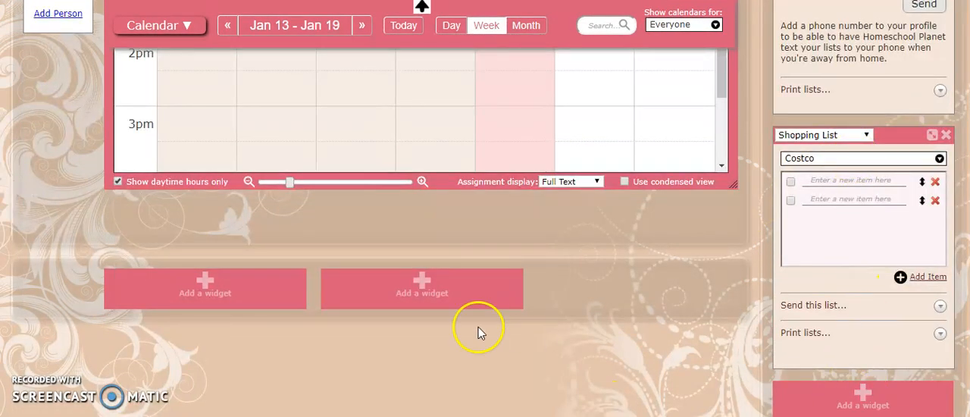
{"action": "scroll", "coordinate": [439, 279], "scroll_direction": "up", "scroll_amount": 4}
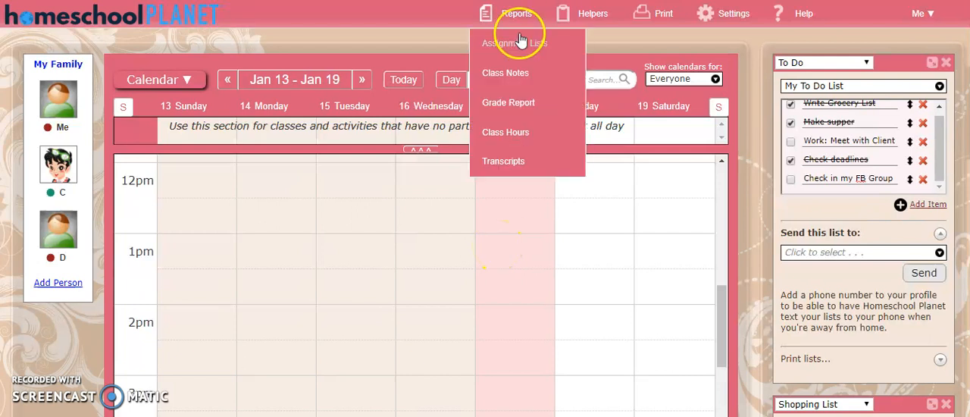
{"action": "left_click", "coordinate": [42, 165]}
{"action": "left_click", "coordinate": [54, 179]}
{"action": "left_click", "coordinate": [575, 235]}
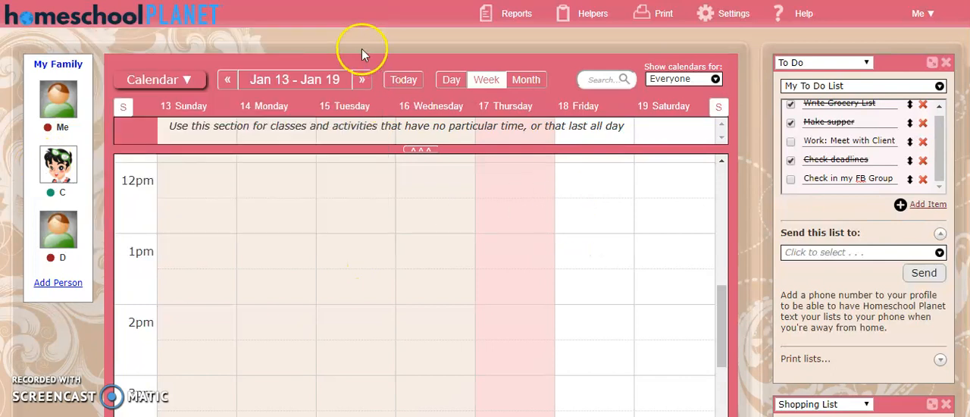
{"action": "mouse_move", "coordinate": [182, 79]}
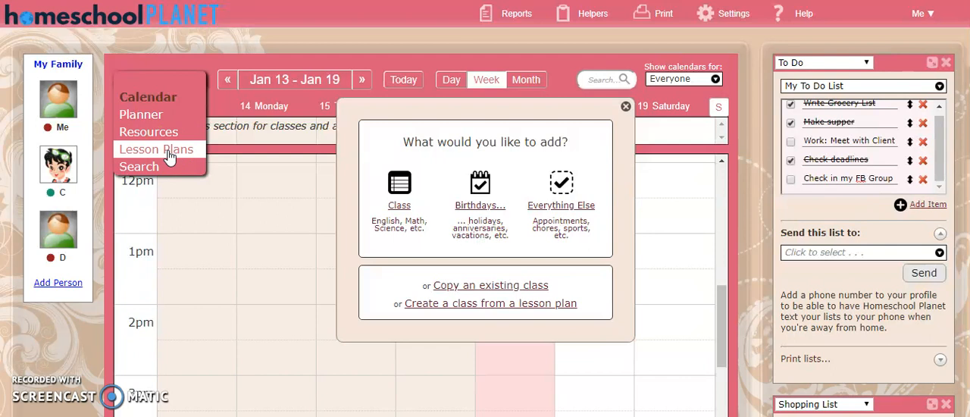
{"action": "left_click", "coordinate": [626, 107]}
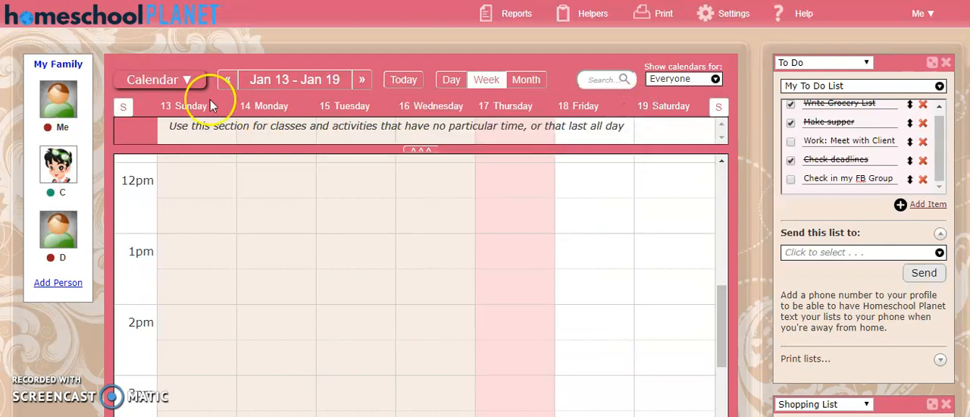
Switch from the calendar to the Search view and examine its search options.
{"action": "mouse_move", "coordinate": [179, 81]}
{"action": "left_click", "coordinate": [156, 170]}
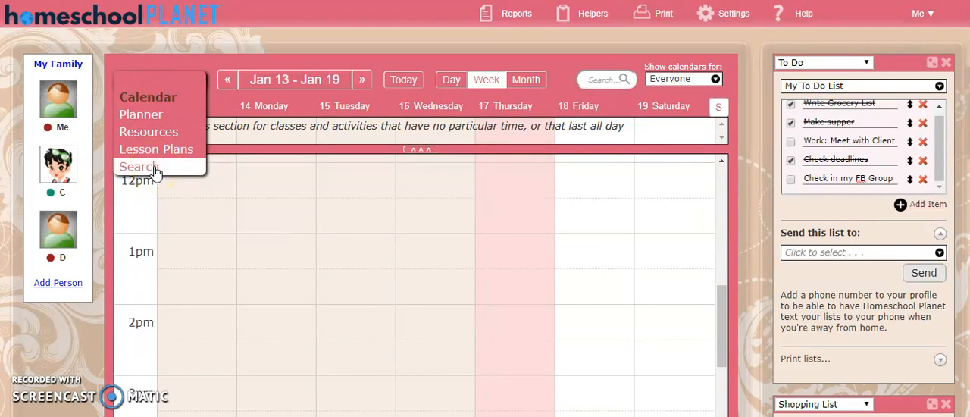
{"action": "left_click", "coordinate": [246, 147]}
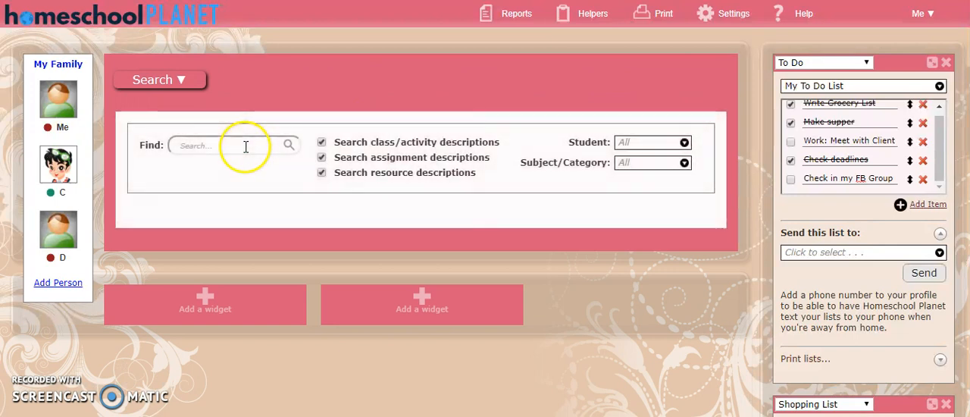
{"action": "mouse_move", "coordinate": [195, 83]}
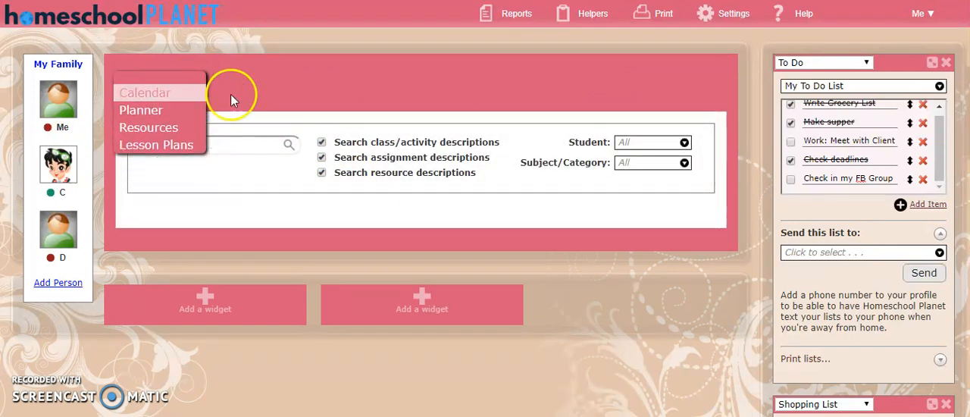